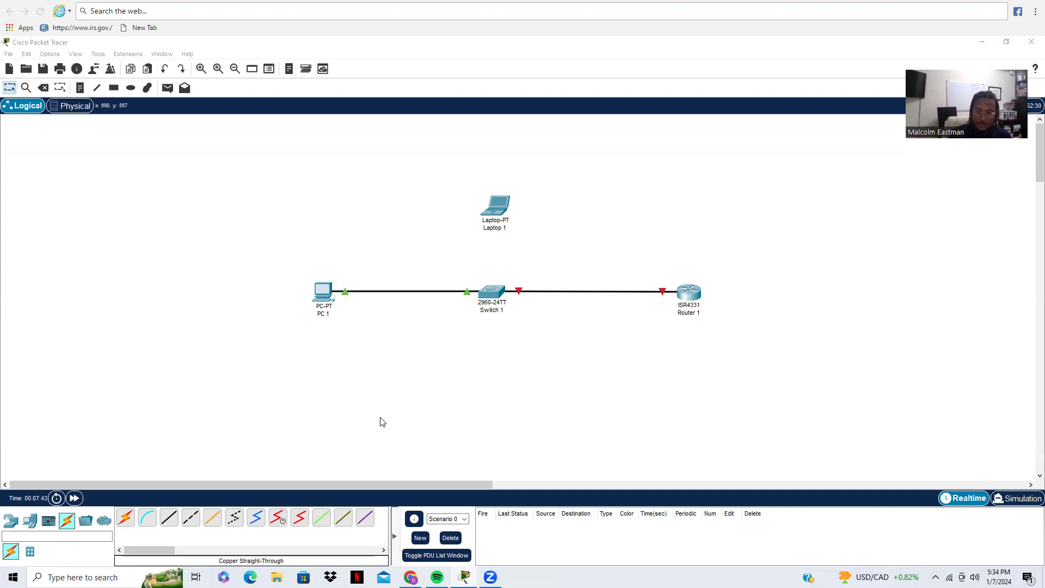
Step: Select the Console cable and bring up Chrome's image results for USB console cables
click(149, 520)
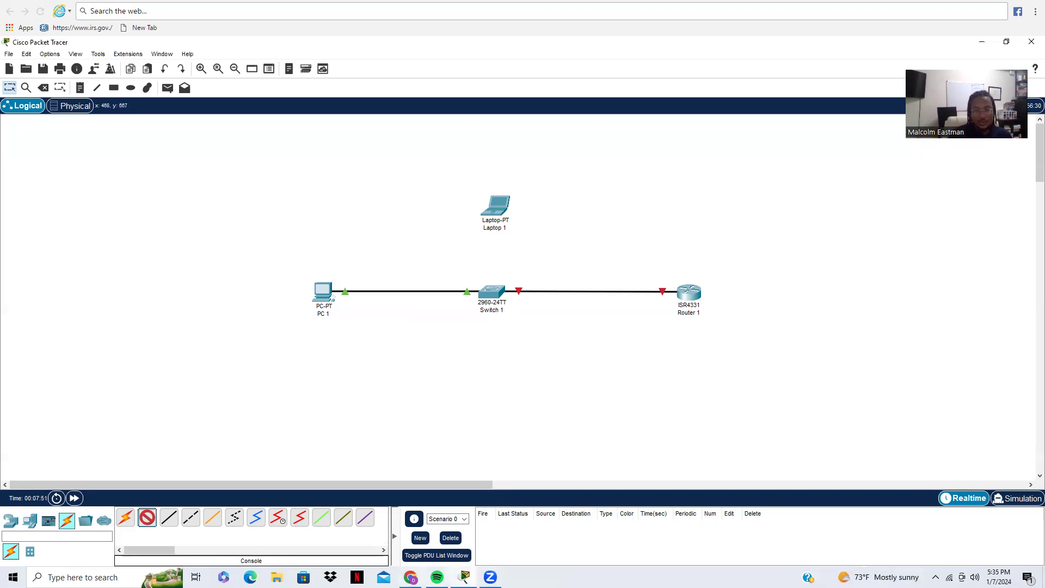
click(411, 577)
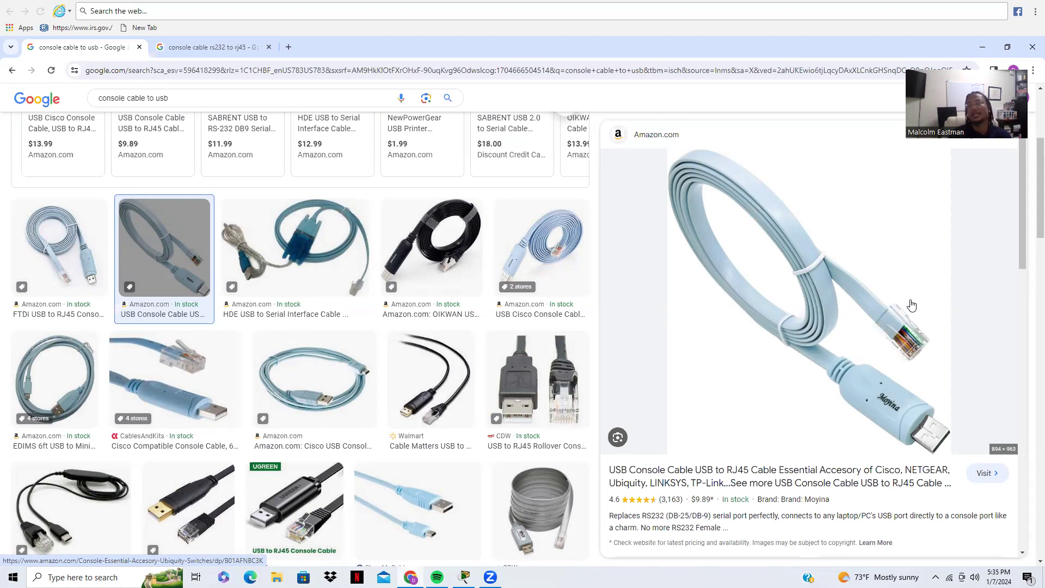
Step: Compare the RS232-to-RJ45 console cable results, then return to the USB console cable results
click(177, 46)
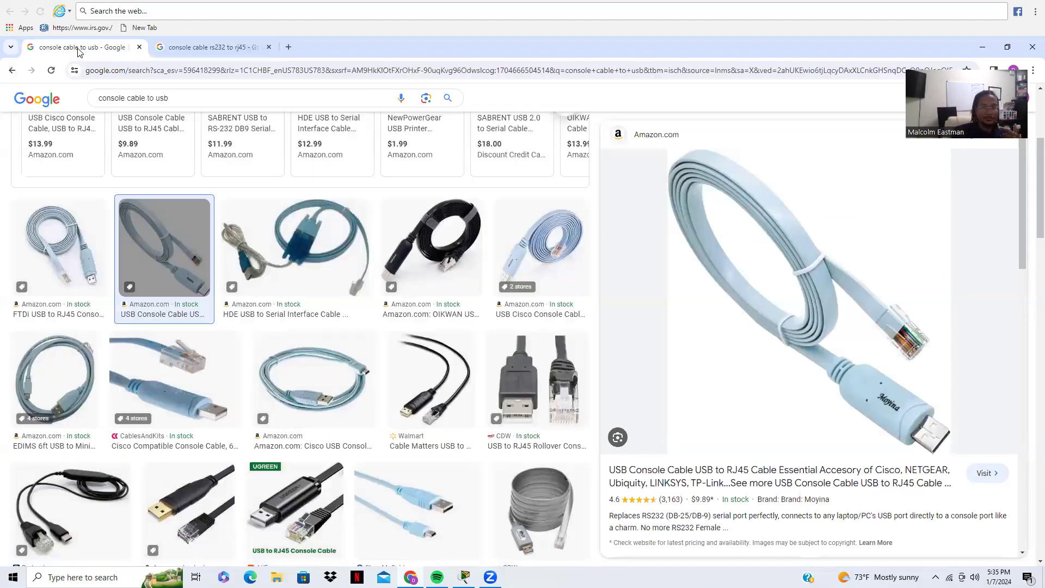
click(82, 47)
Step: Connect Laptop 1's RS 232 port to Switch 1's Console port with the console cable
key(alt+Tab)
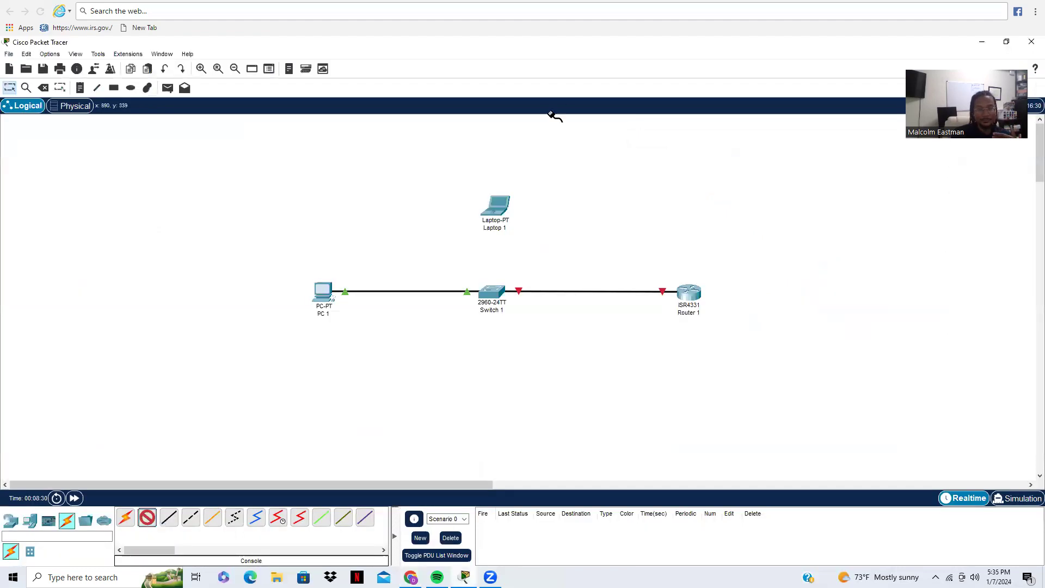
click(493, 212)
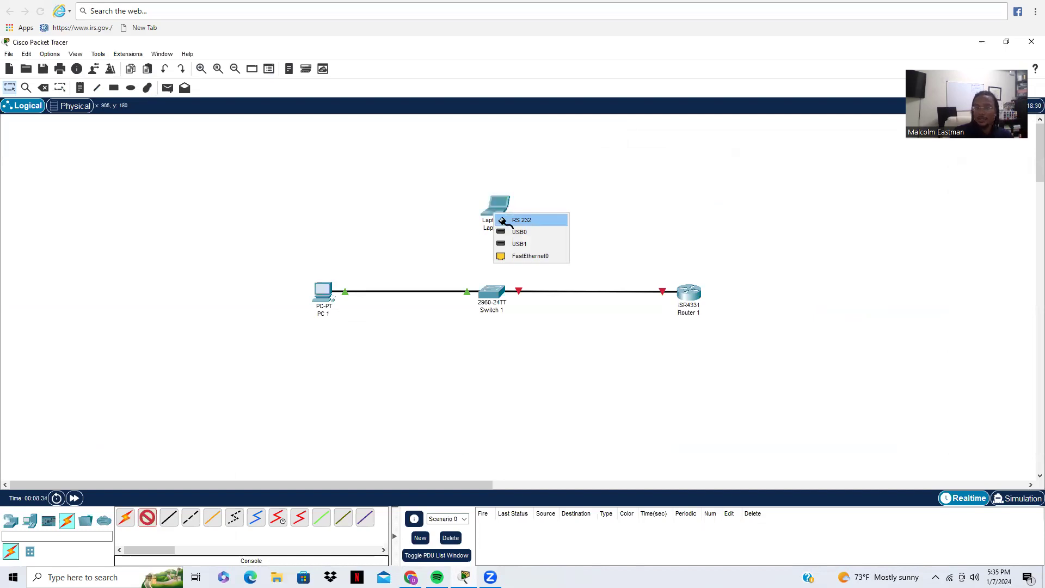
click(504, 223)
click(496, 289)
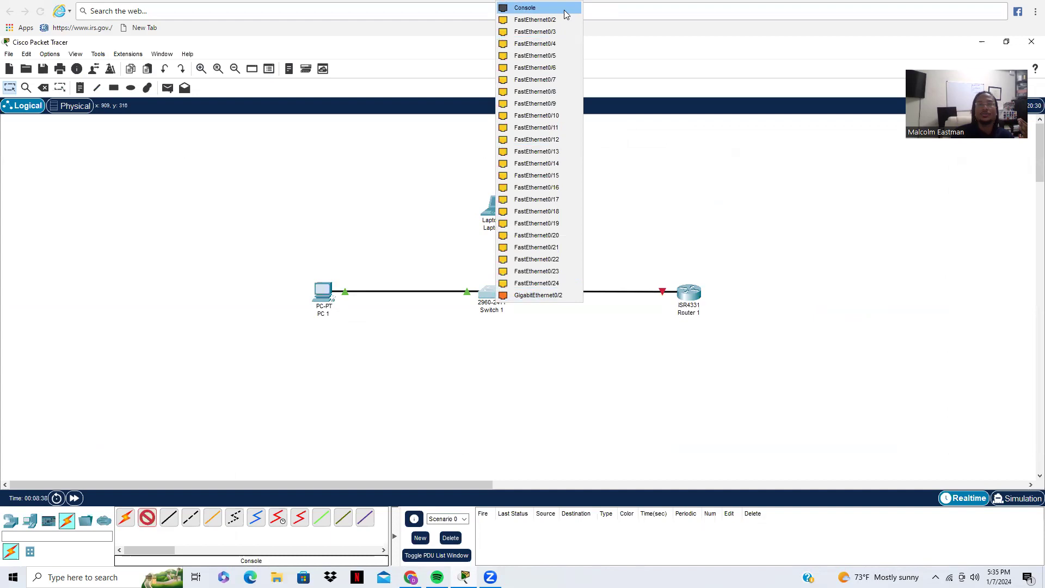
click(564, 10)
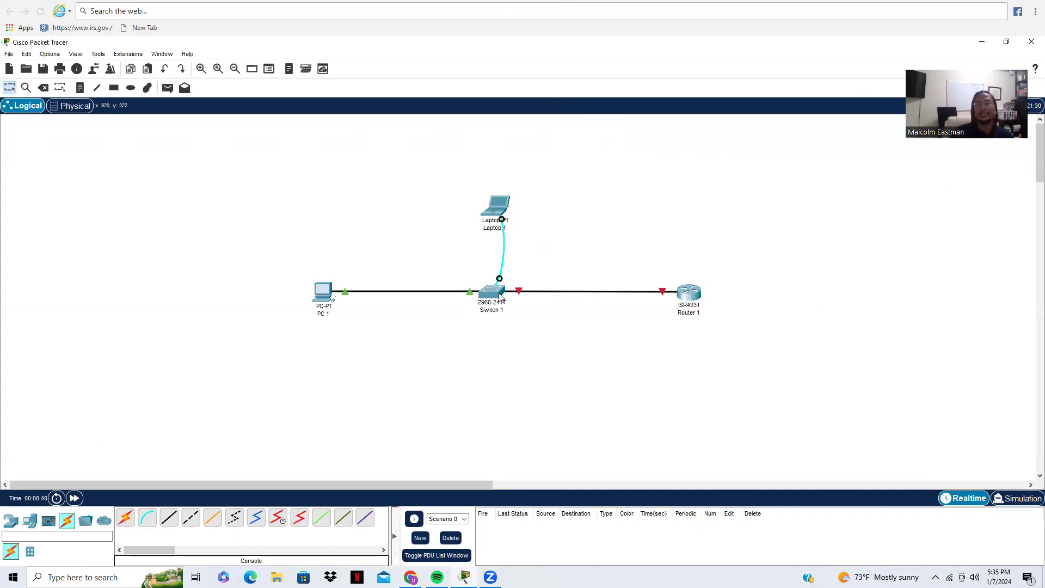
mouse_move(500, 296)
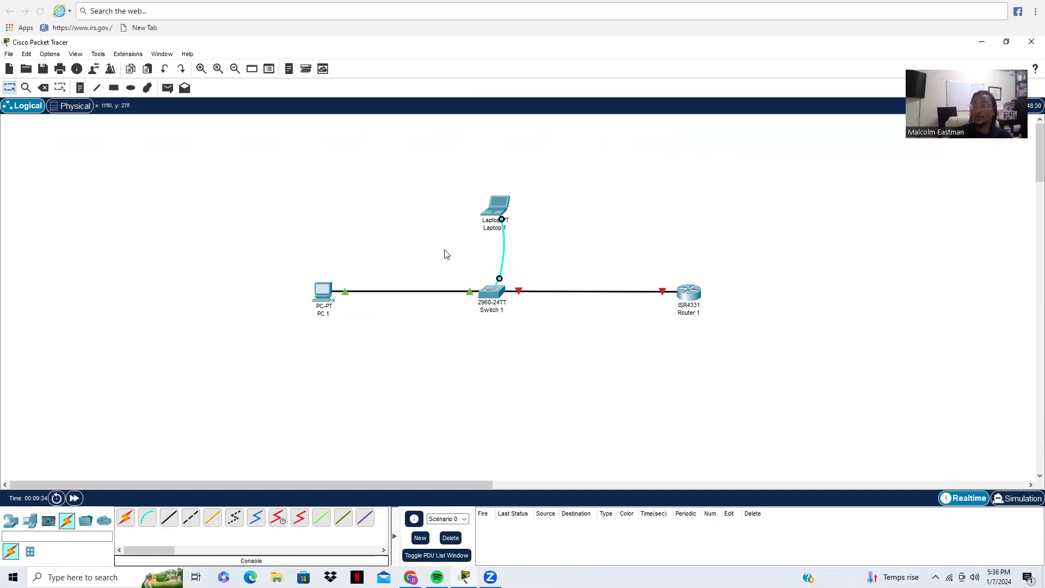
Step: Start Laptop 1's Terminal at 9600 baud and maximize the laptop window
click(488, 206)
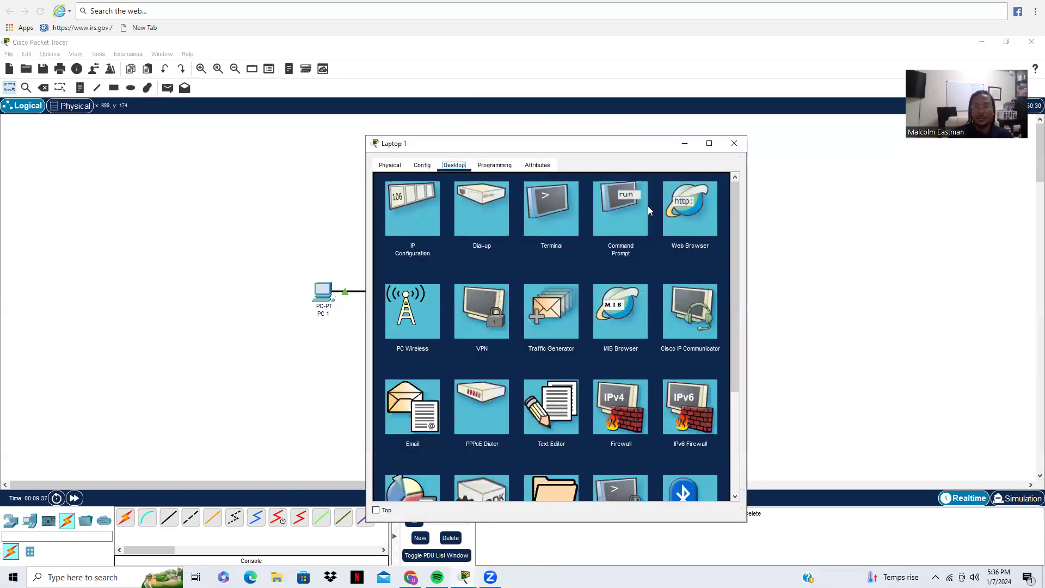
click(548, 208)
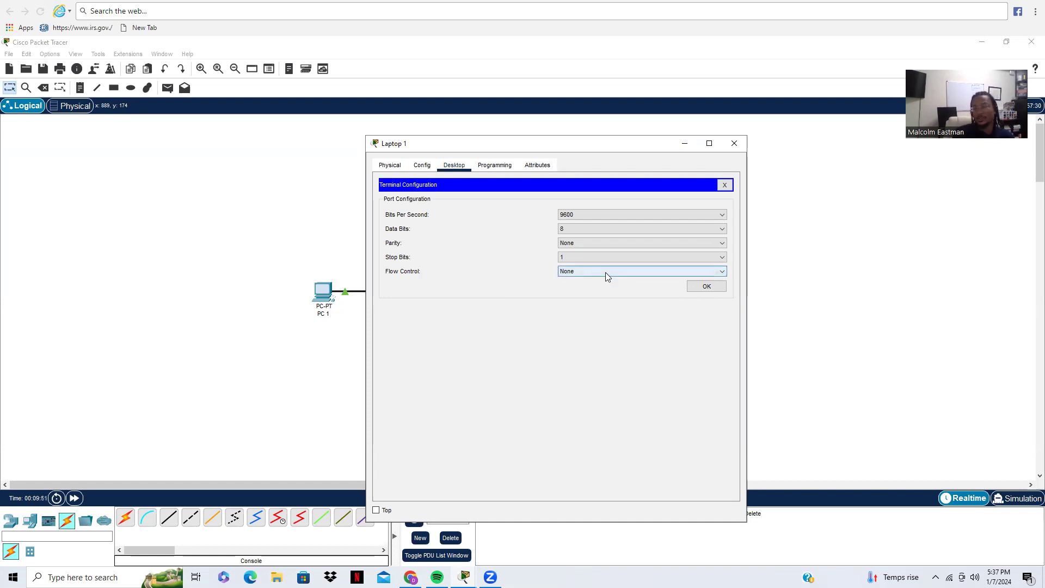
click(692, 284)
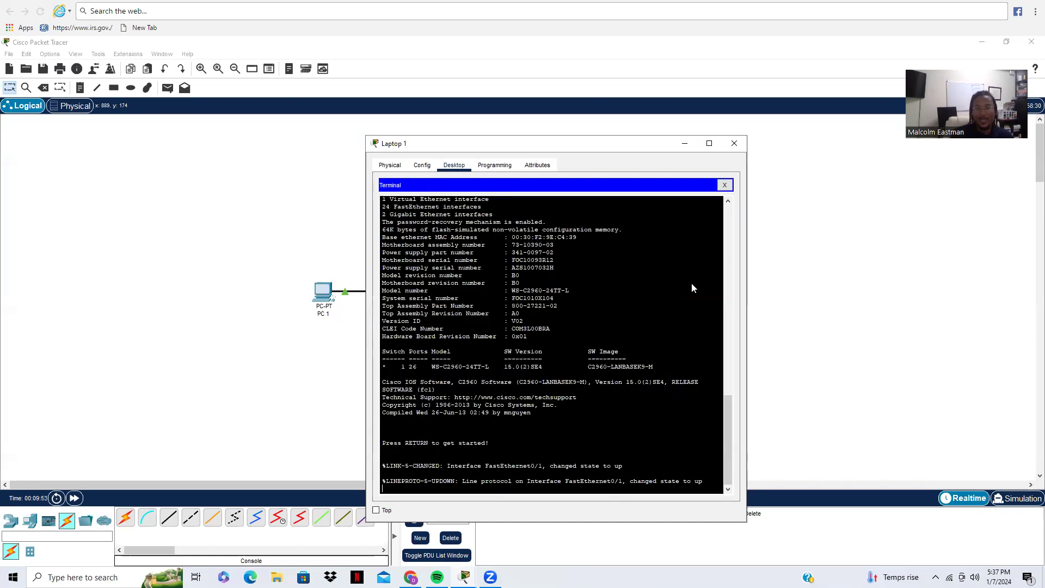
click(718, 147)
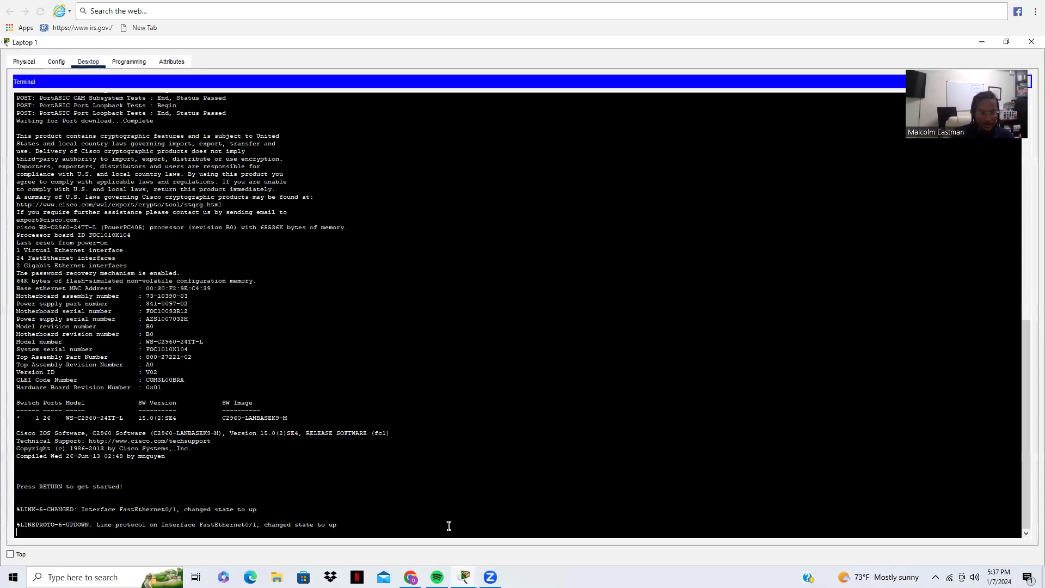
Step: Enter privileged and global configuration mode and rename the switch to SW1
key(Return)
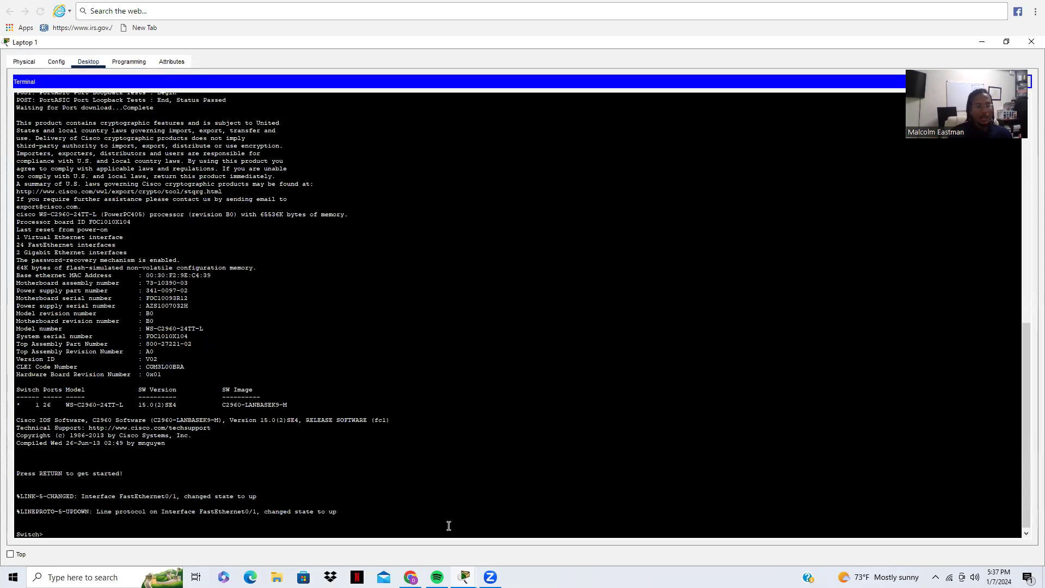
text(en)
key(Return)
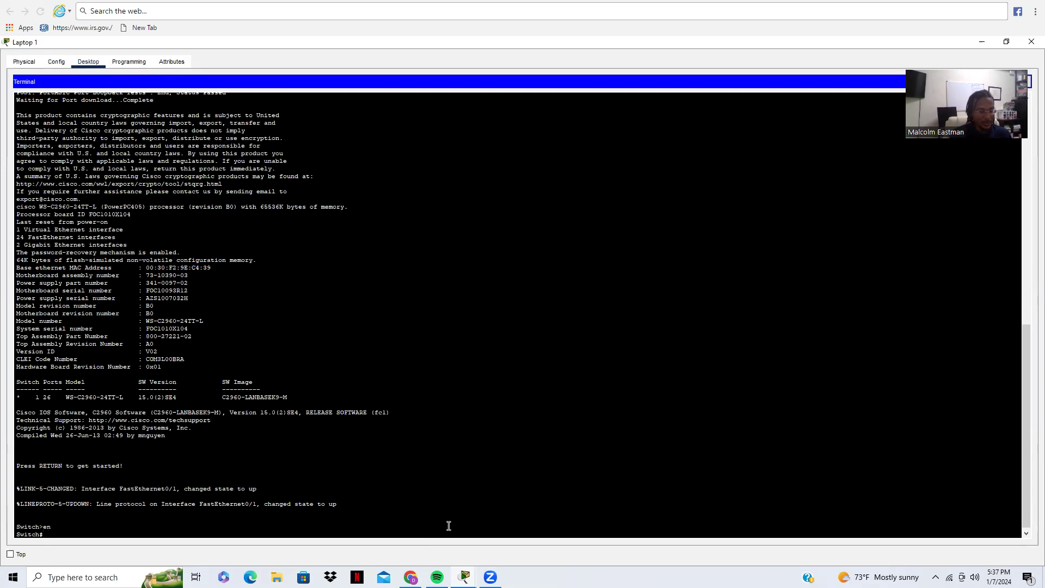
text(conf)
text( t)
key(Return)
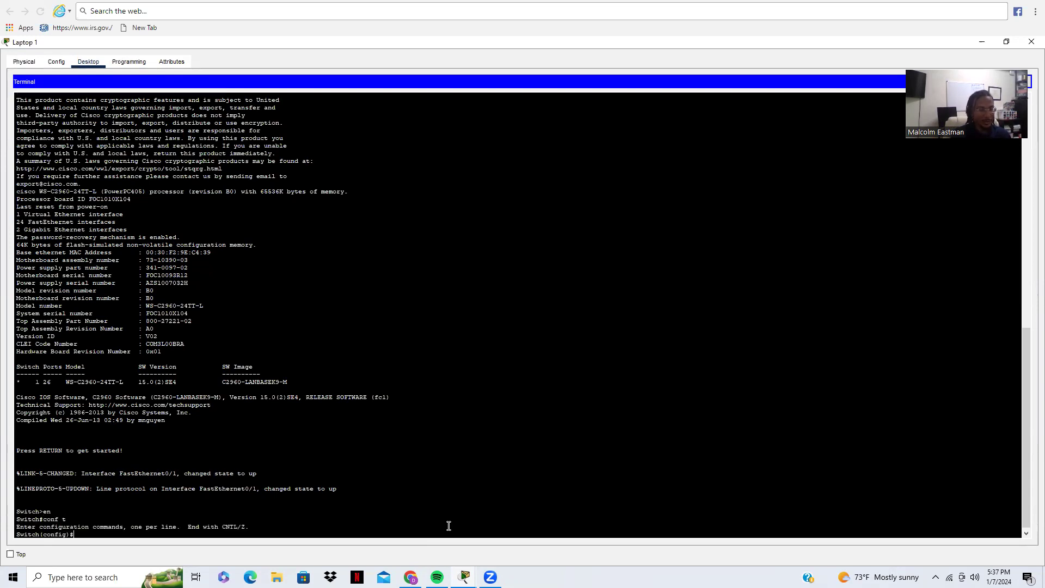
text(Hostname SW1)
key(Return)
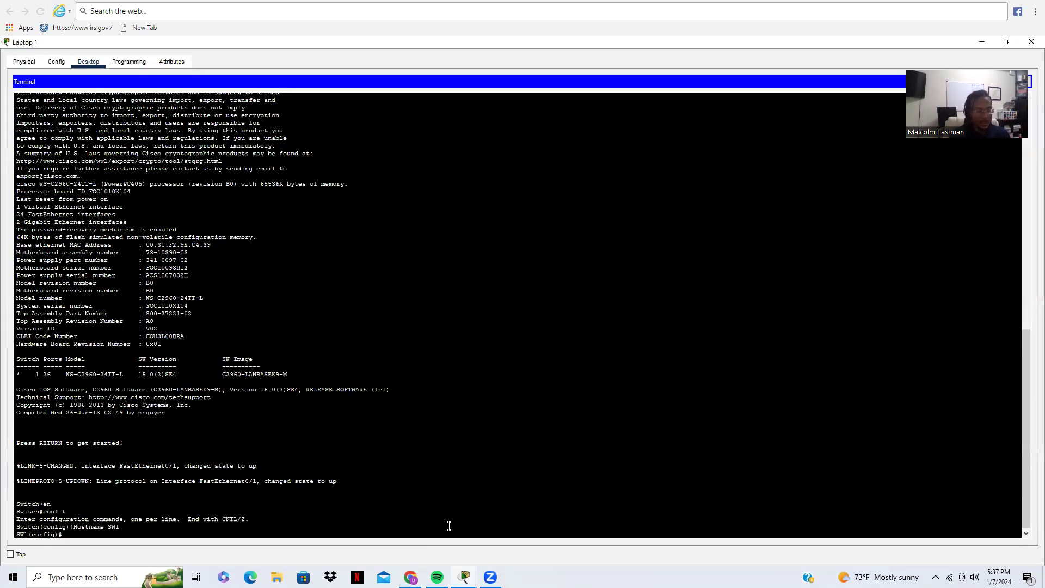
Step: Set the switch's enable password
text(enable)
key(Tab)
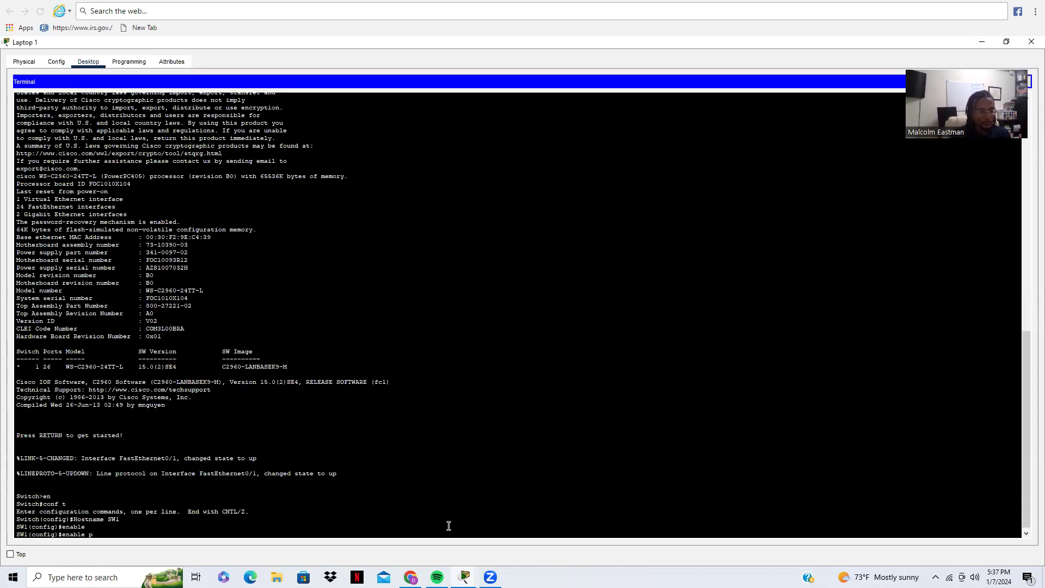
text(p)
key(Tab)
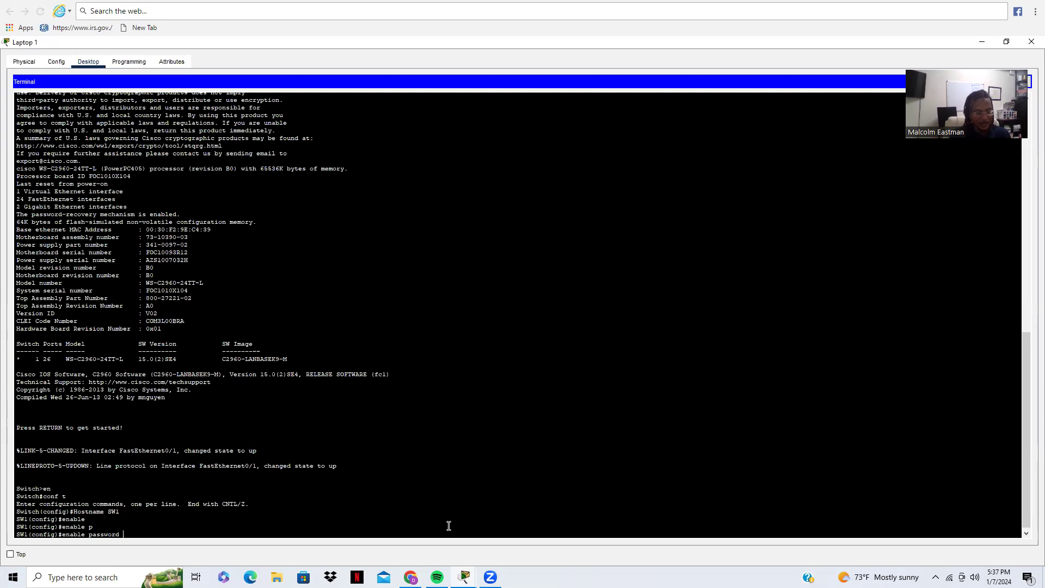
key(BackSpace)
key(BackSpace)
text(cisco)
key(Return)
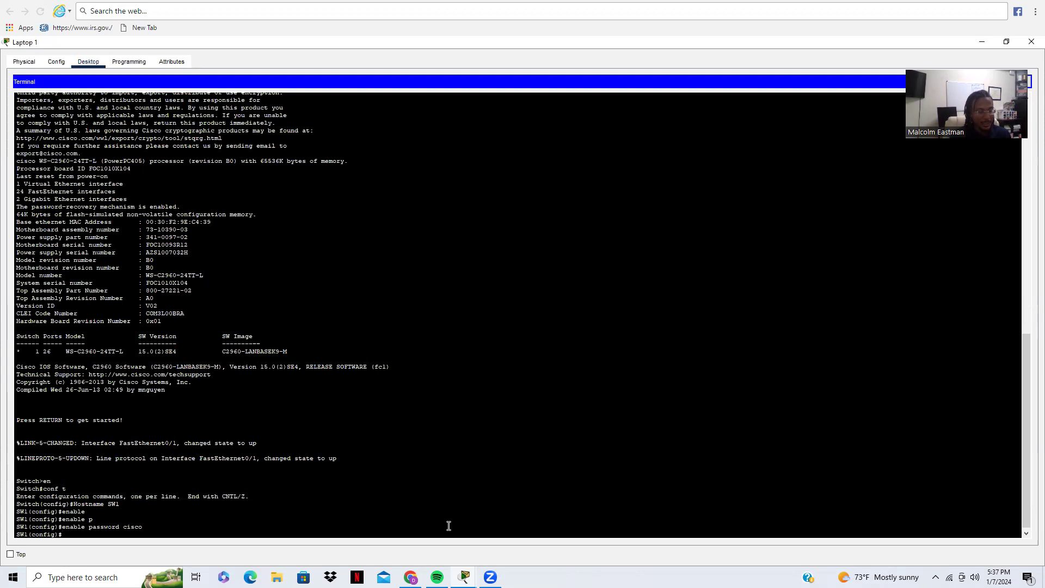
Step: Set the switch's enable secret
text(Ena)
key(Tab)
text(se)
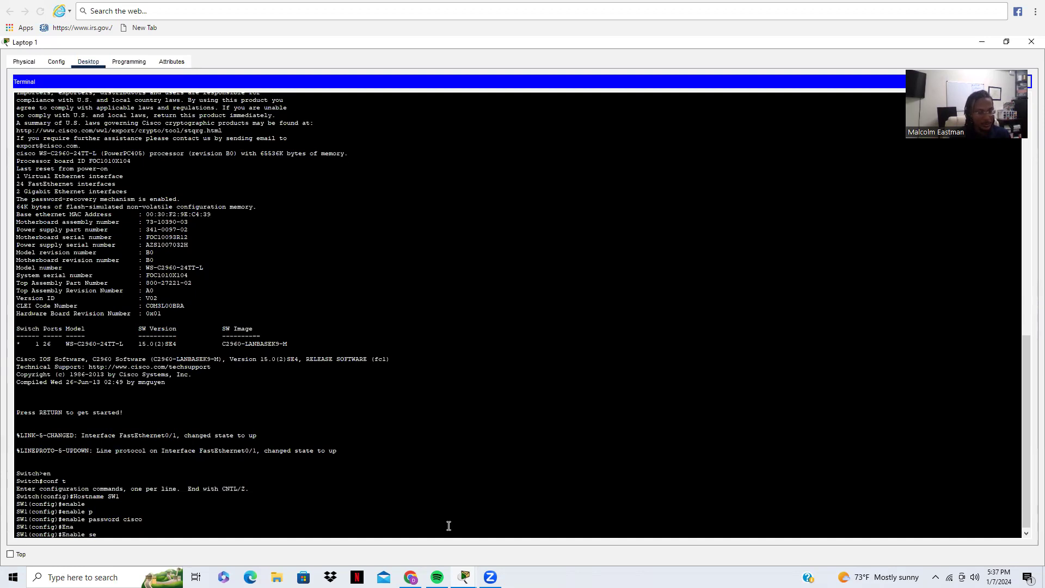
key(Tab)
text(CCNA)
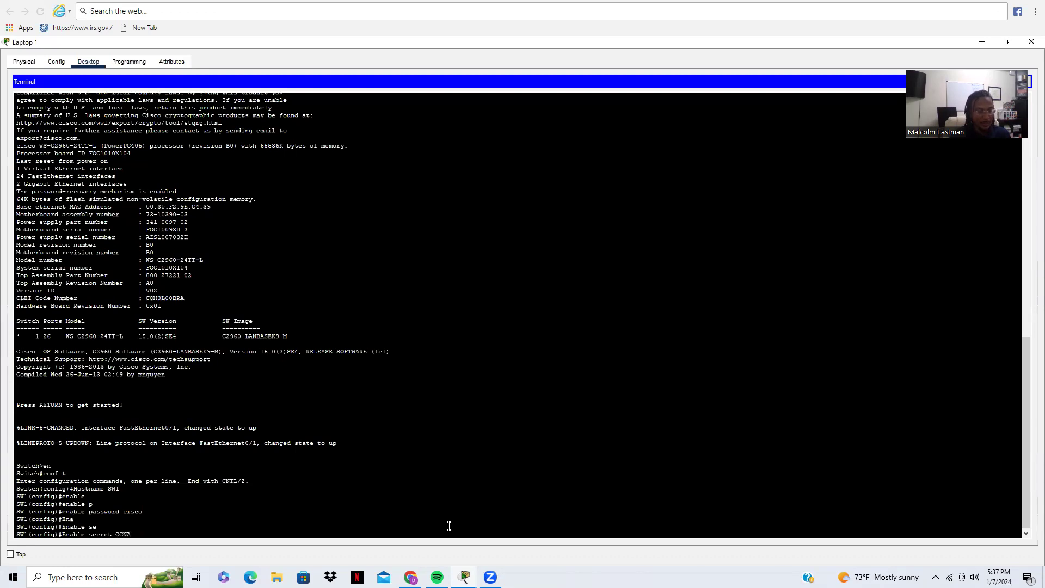
key(Return)
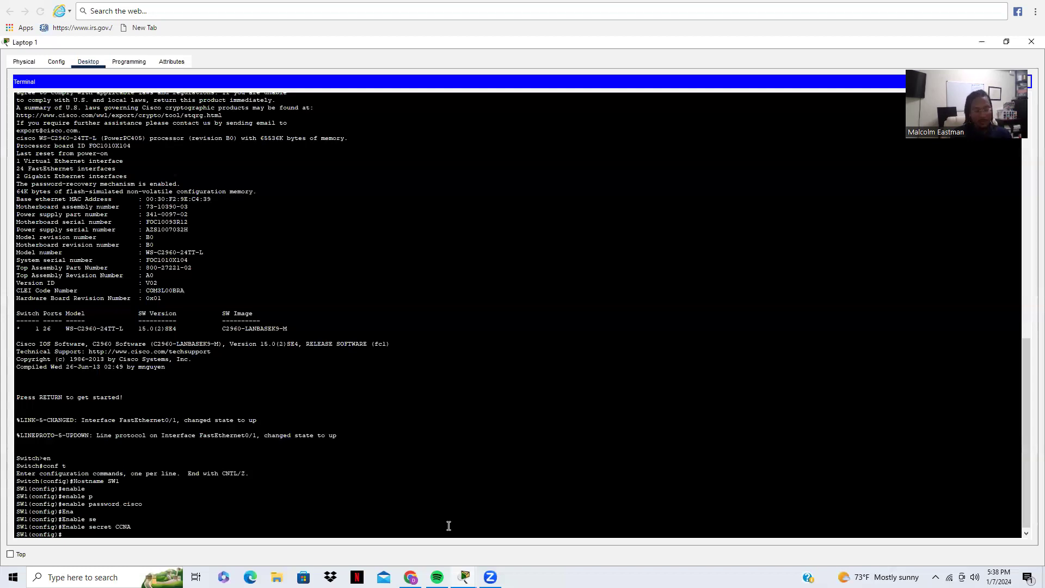
Step: Display SW1's running configuration with show run
text(e)
key(BackSpace)
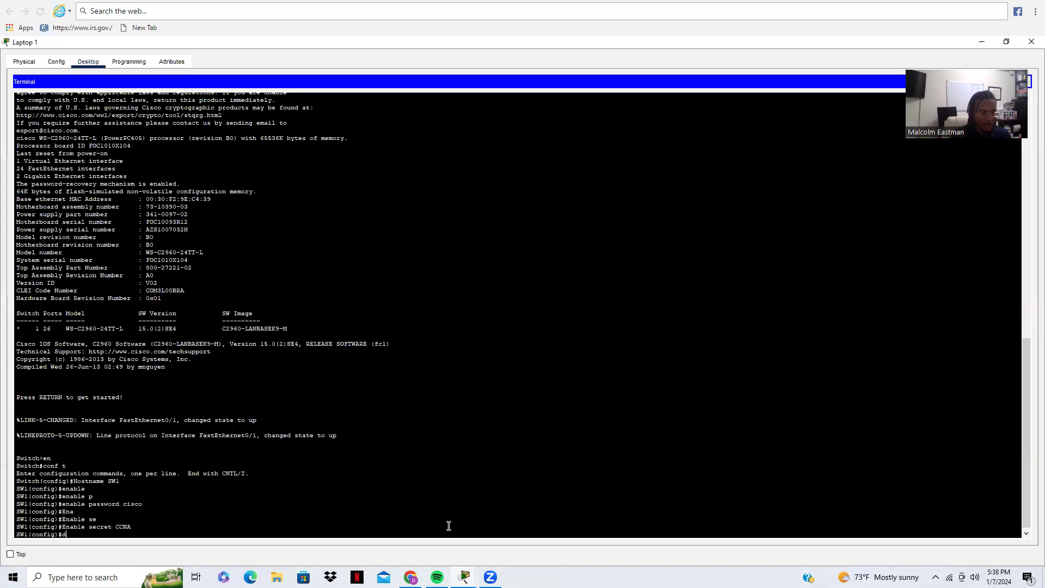
text(show)
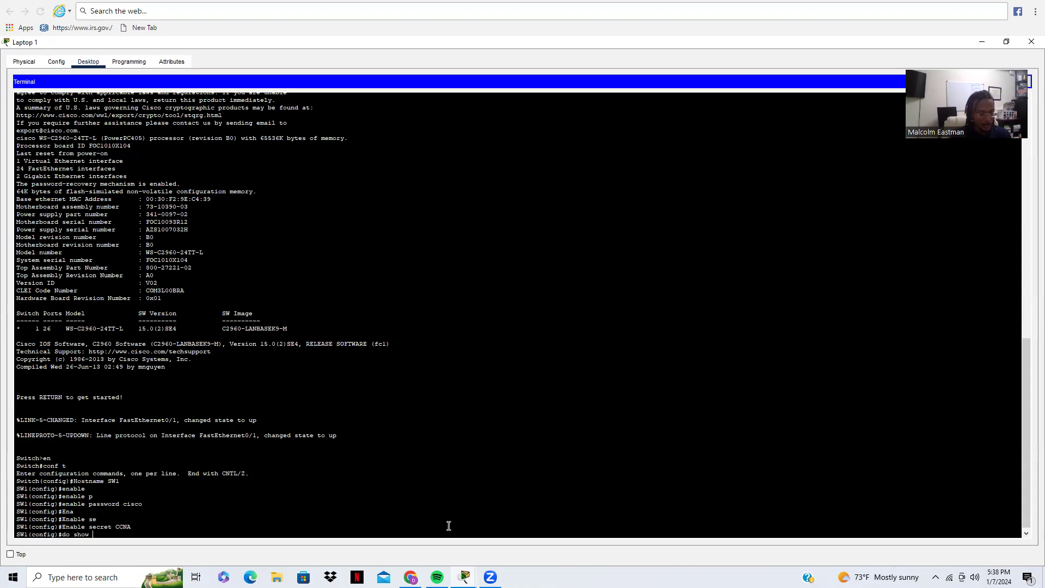
text( run)
key(Return)
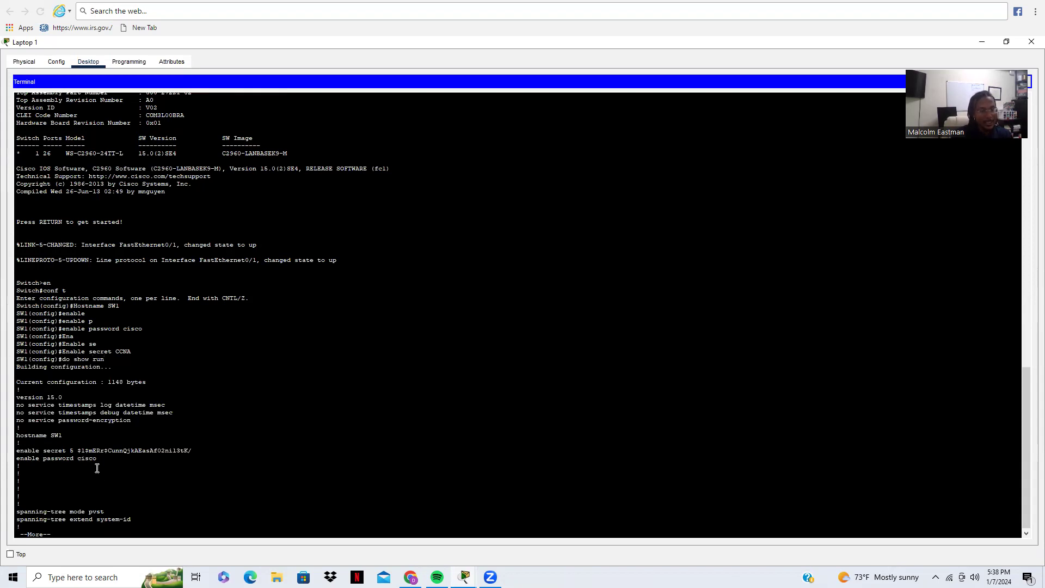
Step: Highlight the hashed enable secret and plain-text enable password, then end the listing
mouse_move(74, 460)
mouse_down()
mouse_move(96, 465)
mouse_move(76, 451)
mouse_up()
click(109, 461)
drag(137, 460, 194, 451)
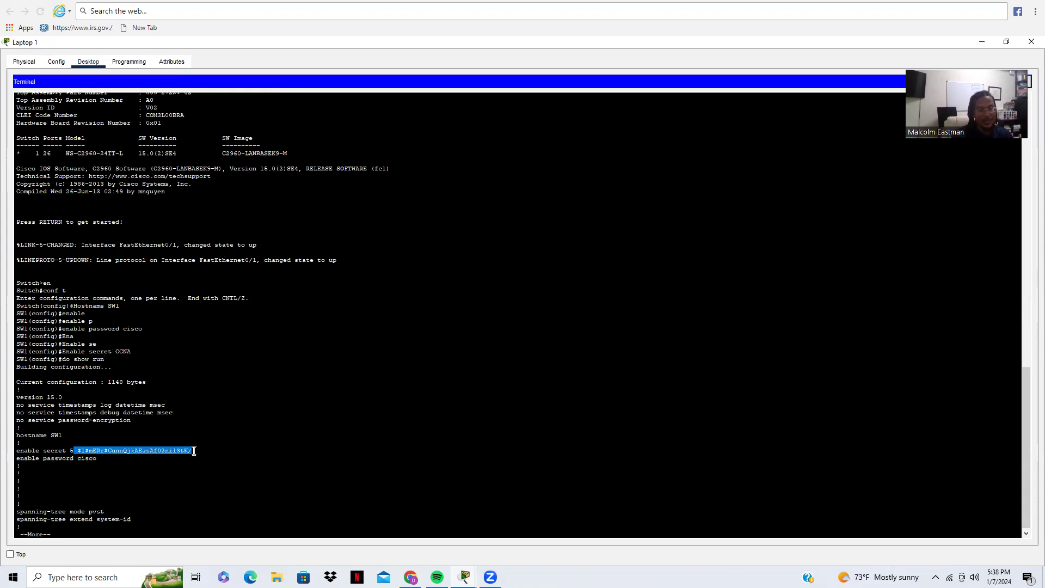
click(121, 481)
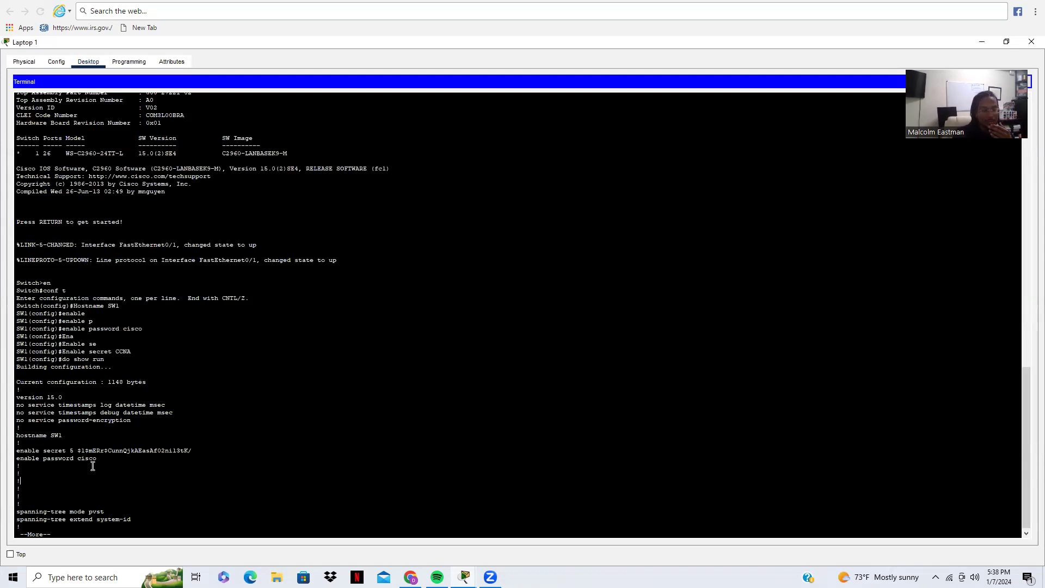
drag(77, 461, 107, 463)
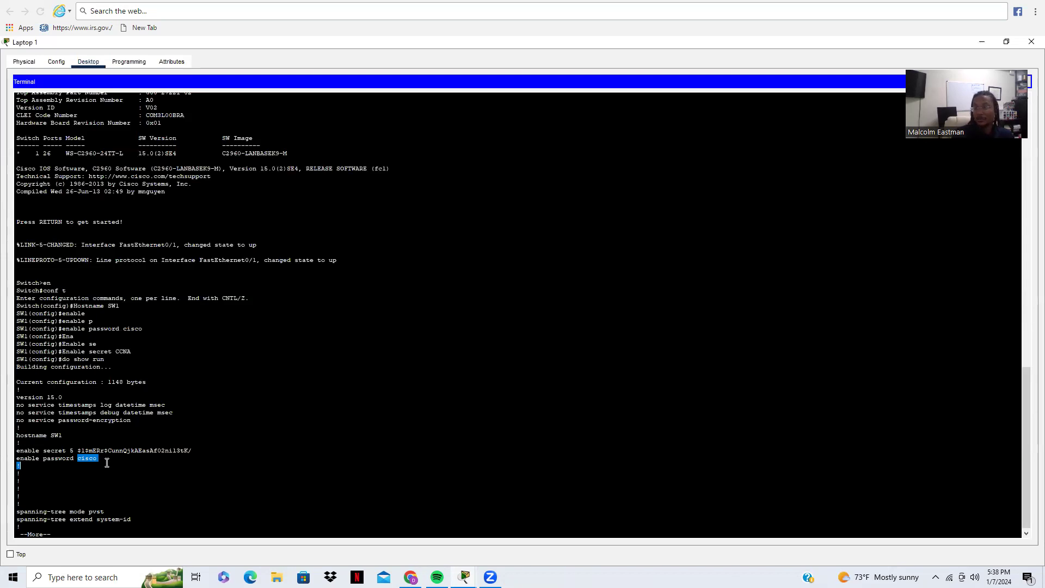
click(107, 463)
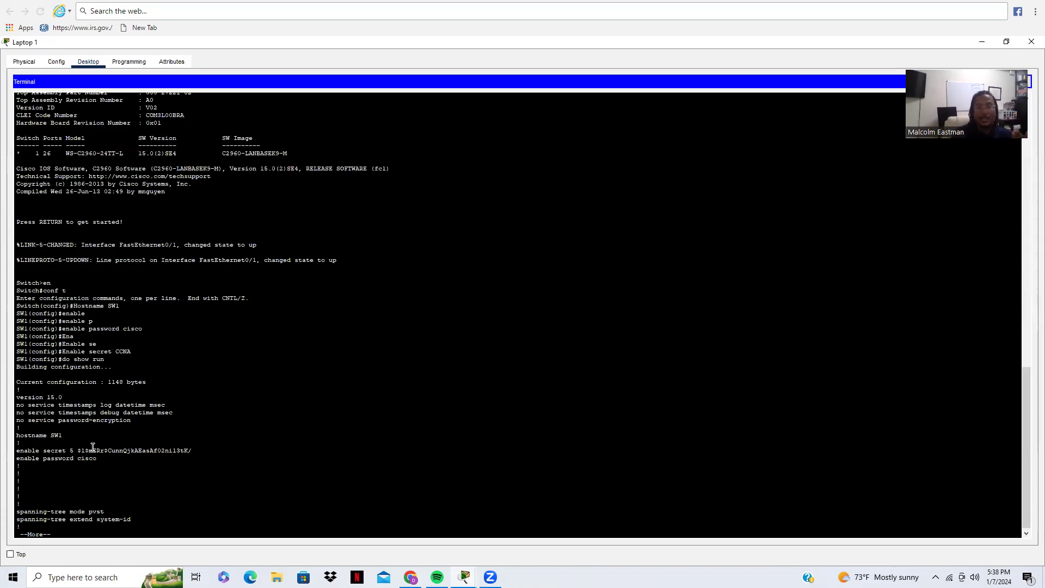
drag(74, 451, 192, 451)
click(208, 500)
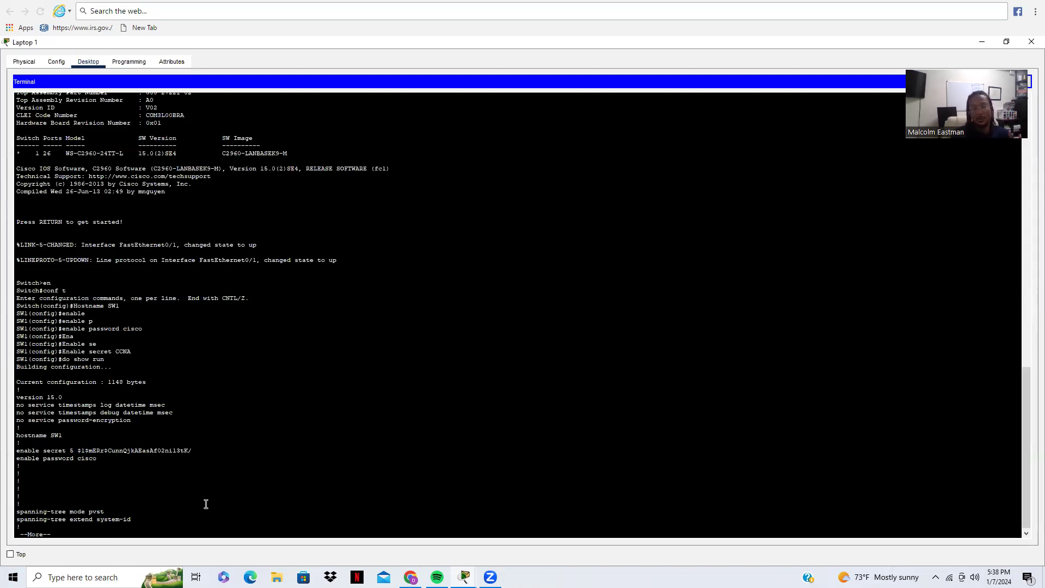
key(Return)
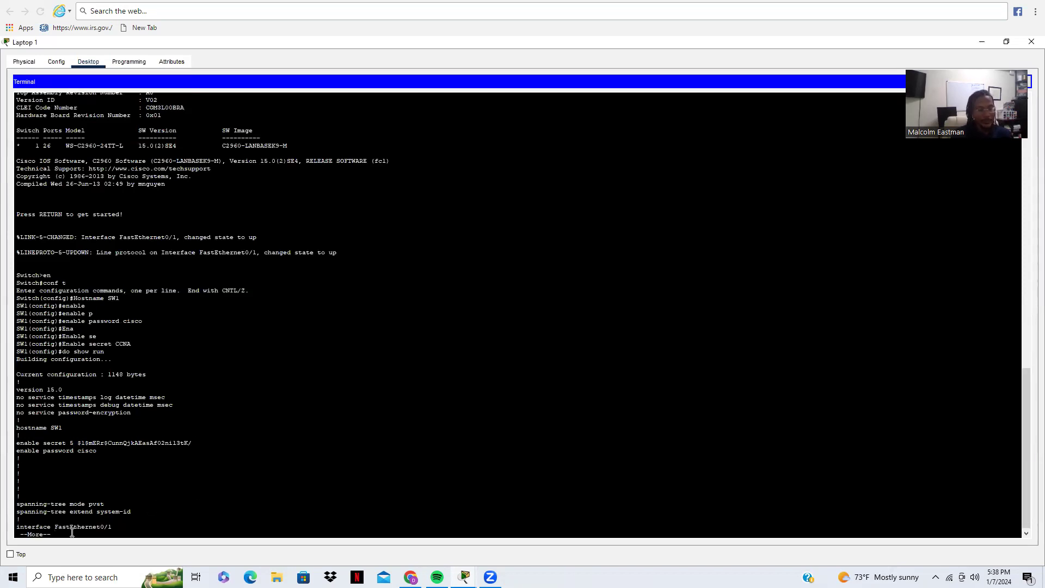
key(q)
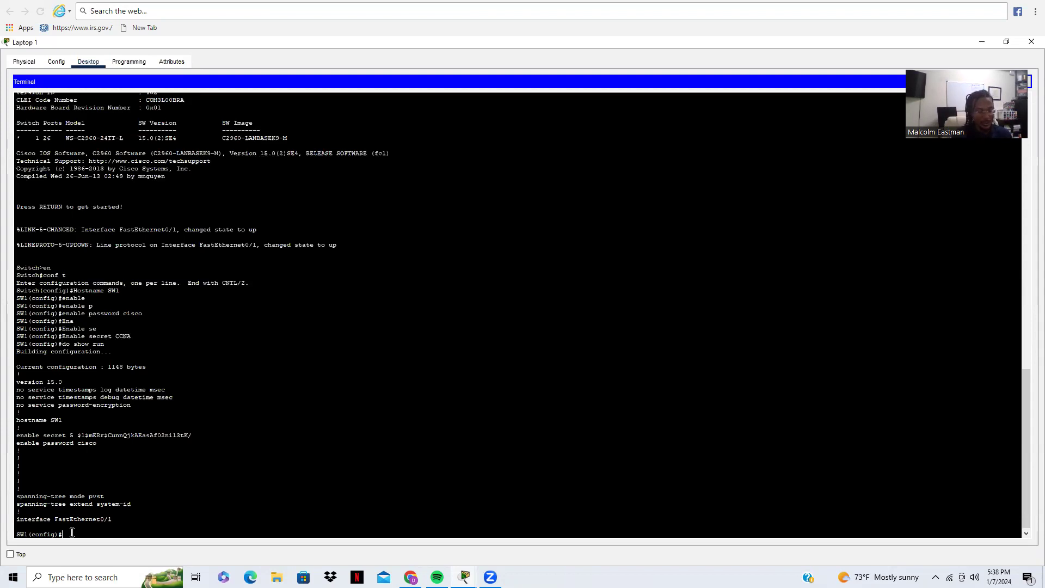
Step: Enable service password-encryption on SW1
text(se)
key(Tab)
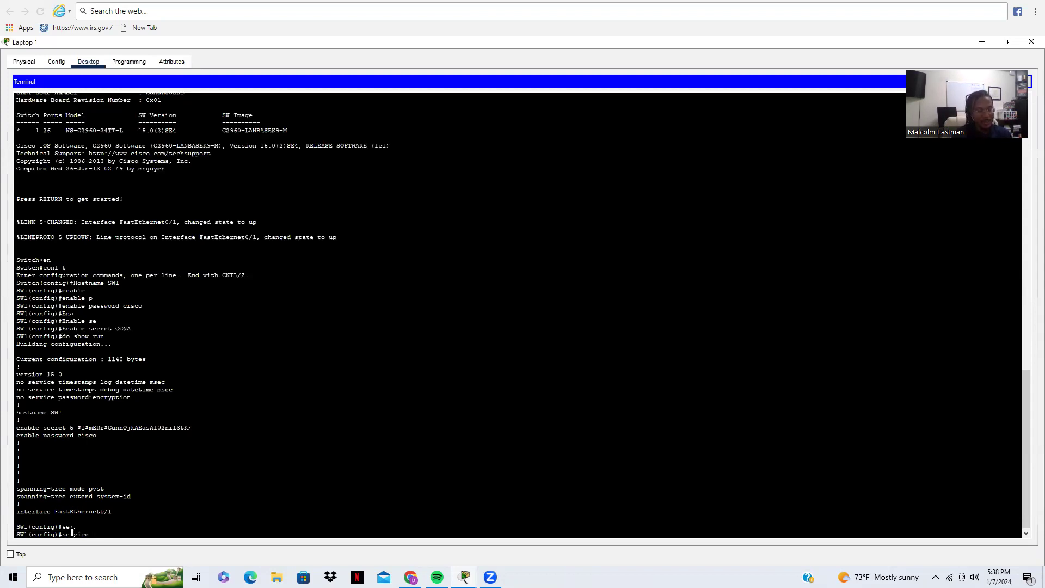
text(p)
key(Tab)
key(Return)
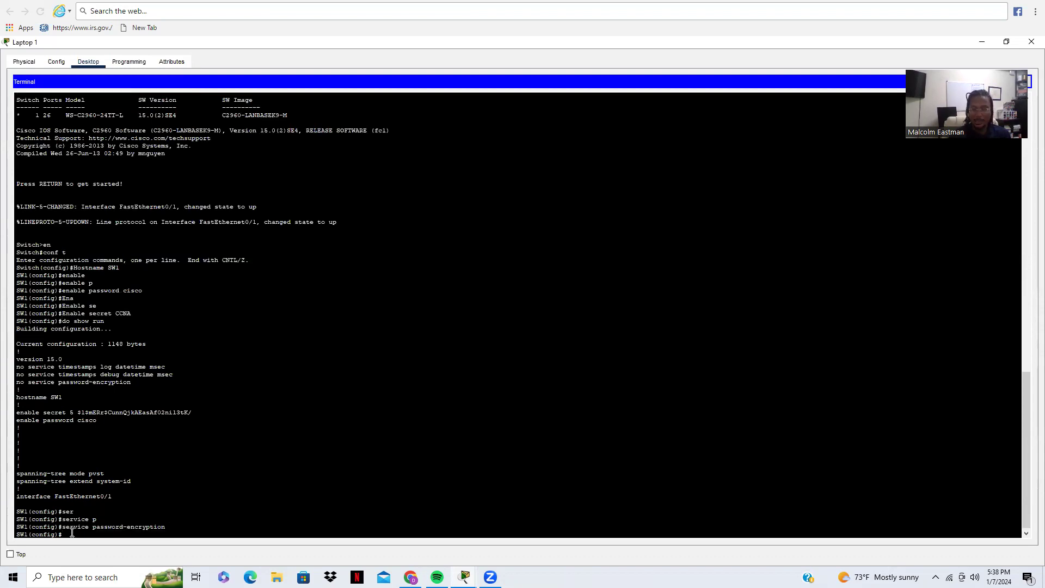
Step: Run do show run to confirm the enable password is now type 7 encrypted
text(do show run)
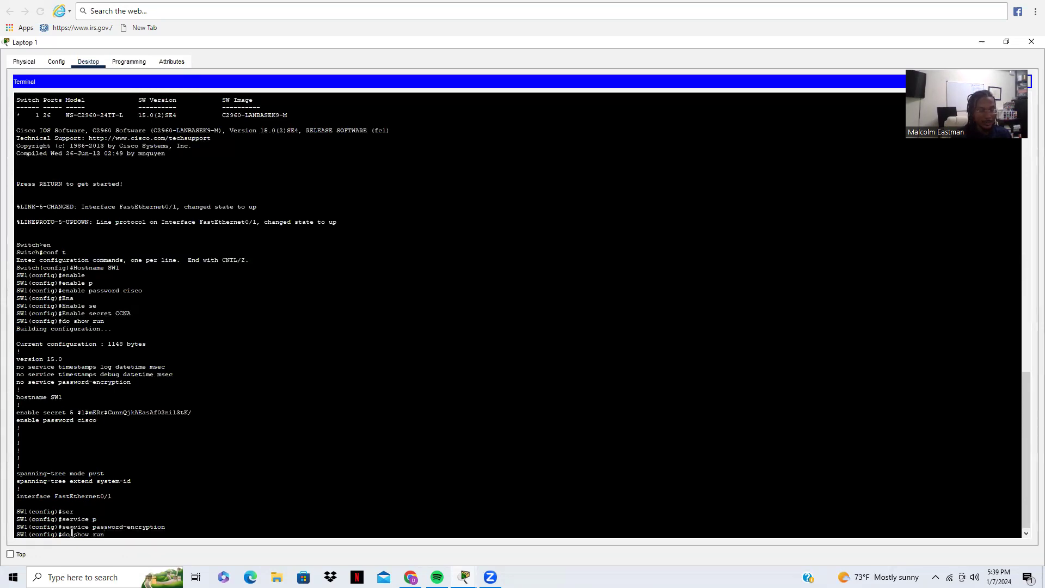
key(Return)
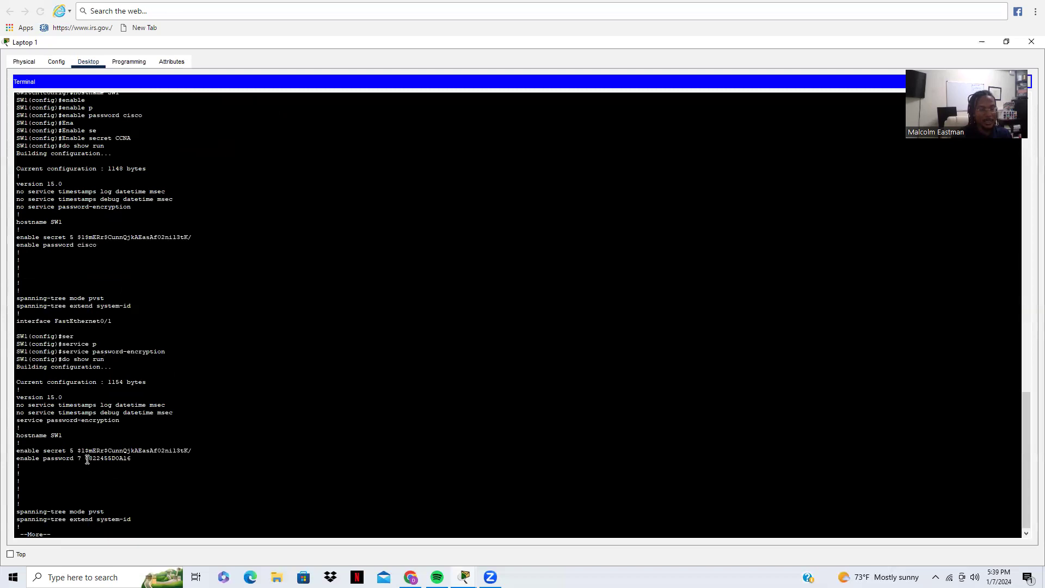
drag(82, 461, 138, 461)
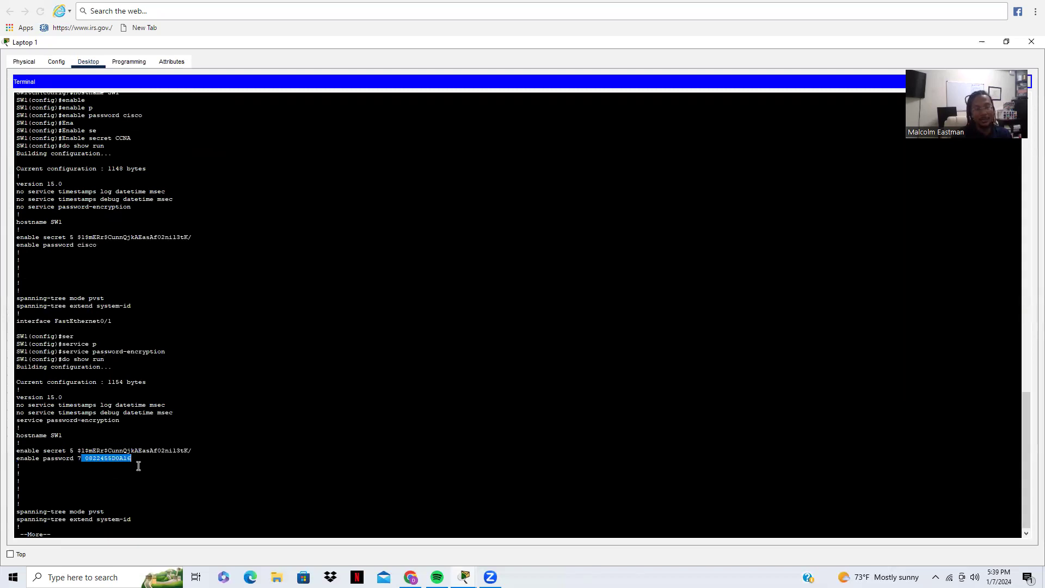
click(133, 478)
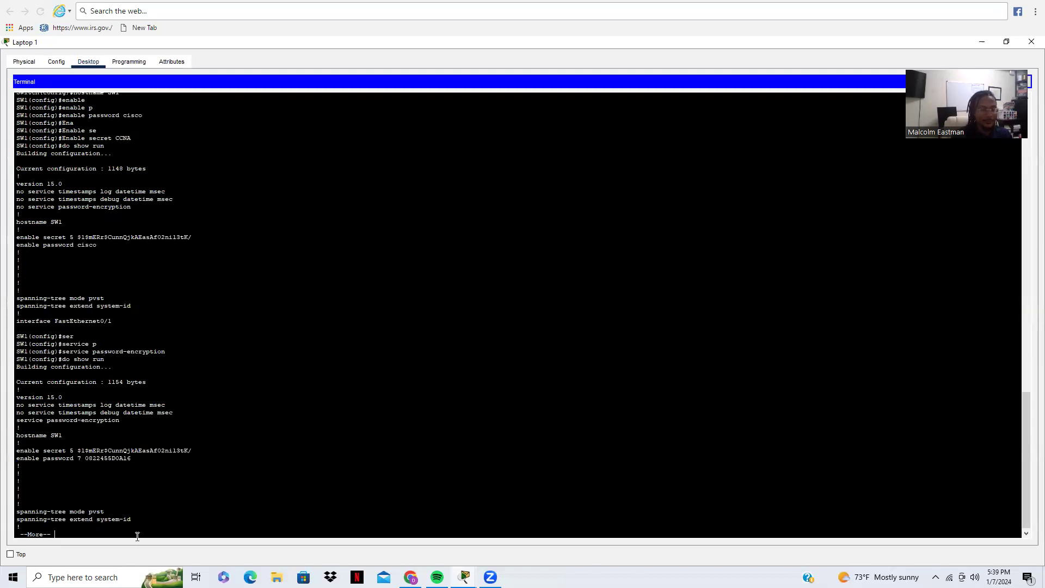
key(Return)
key(Return)
key(Return)
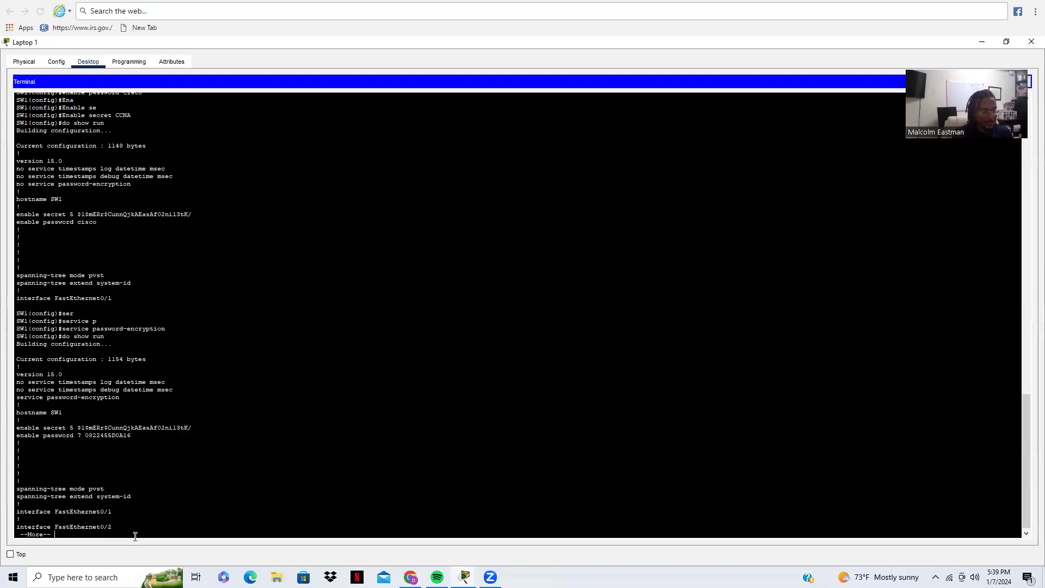
key(q)
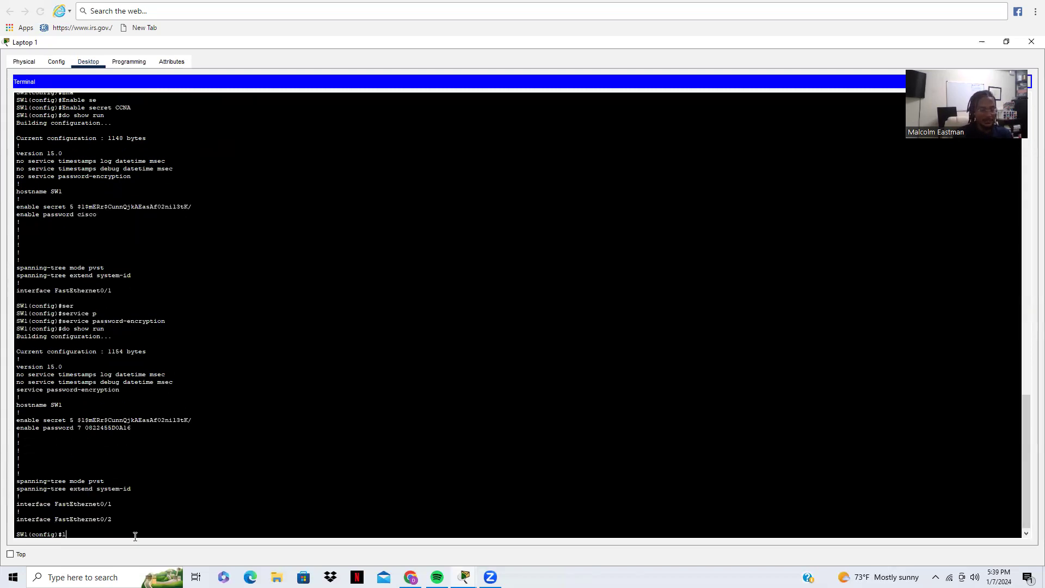
Step: Configure console line 0 to use local user login
text(login)
key(BackSpace)
key(BackSpace)
key(BackSpace)
key(BackSpace)
key(BackSpace)
text(li)
key(Tab)
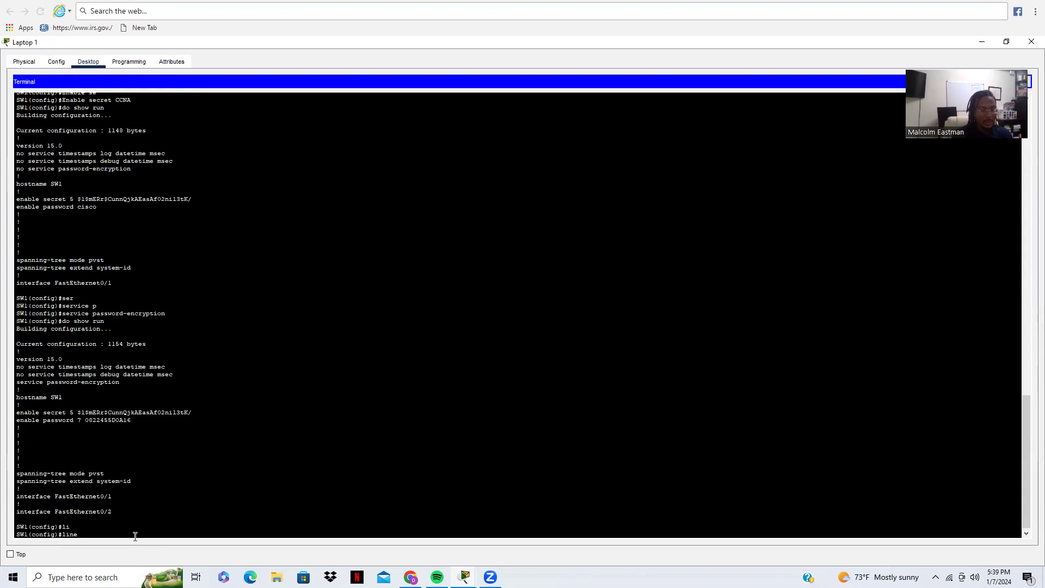
text(c)
key(Tab)
text(0)
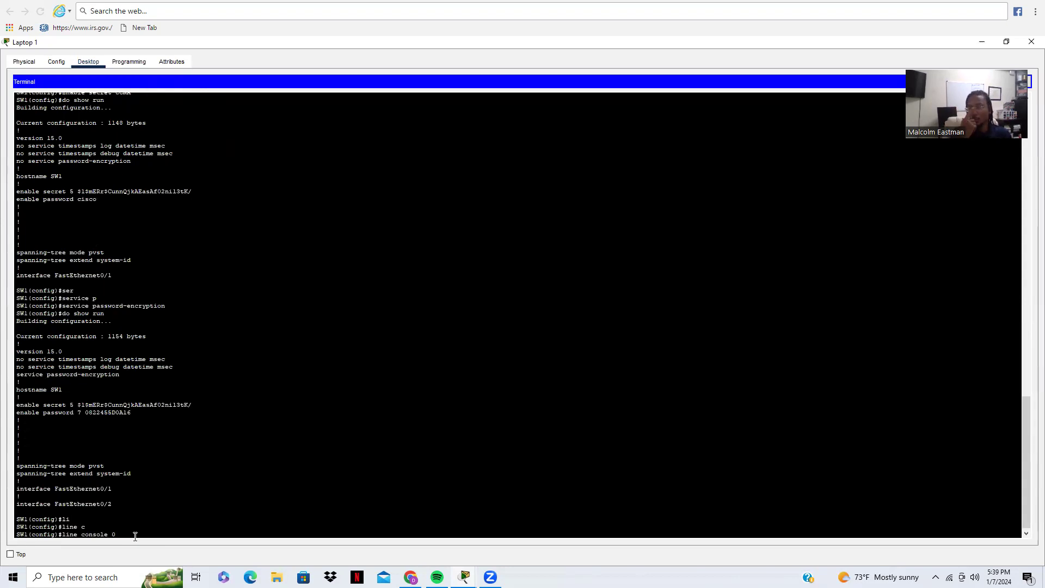
key(Return)
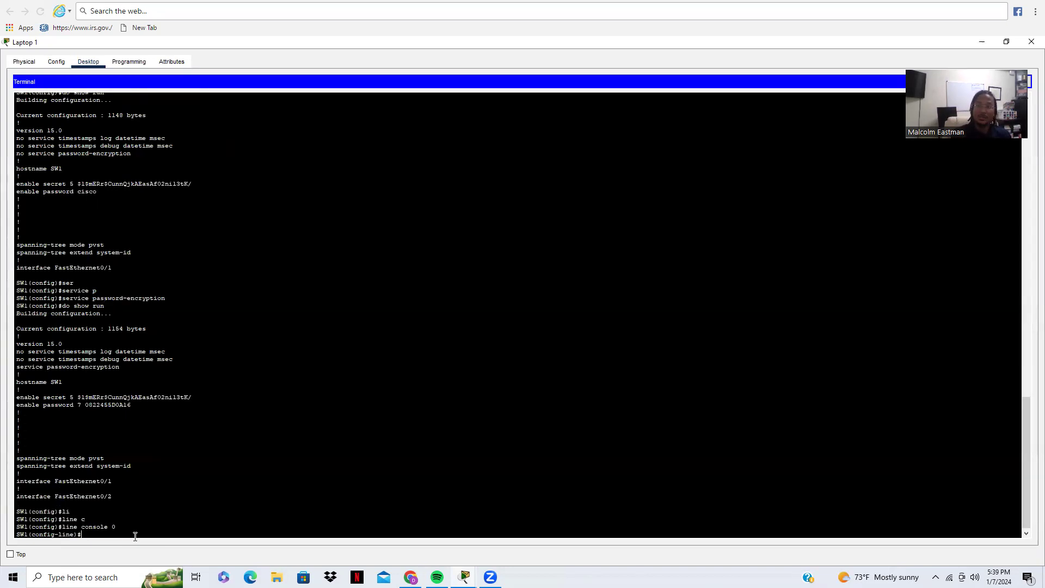
text(lo)
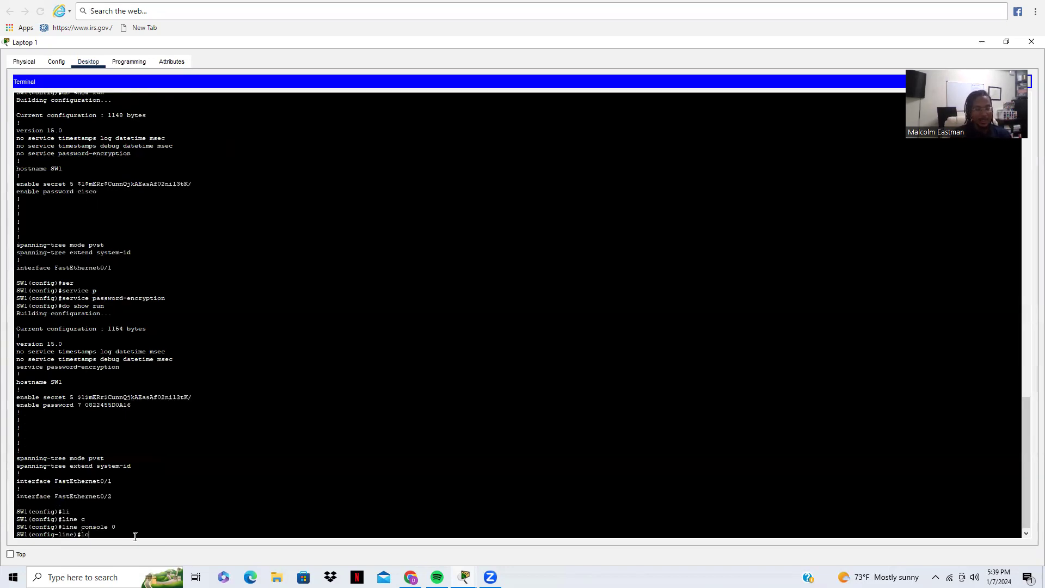
text(gin l)
key(Tab)
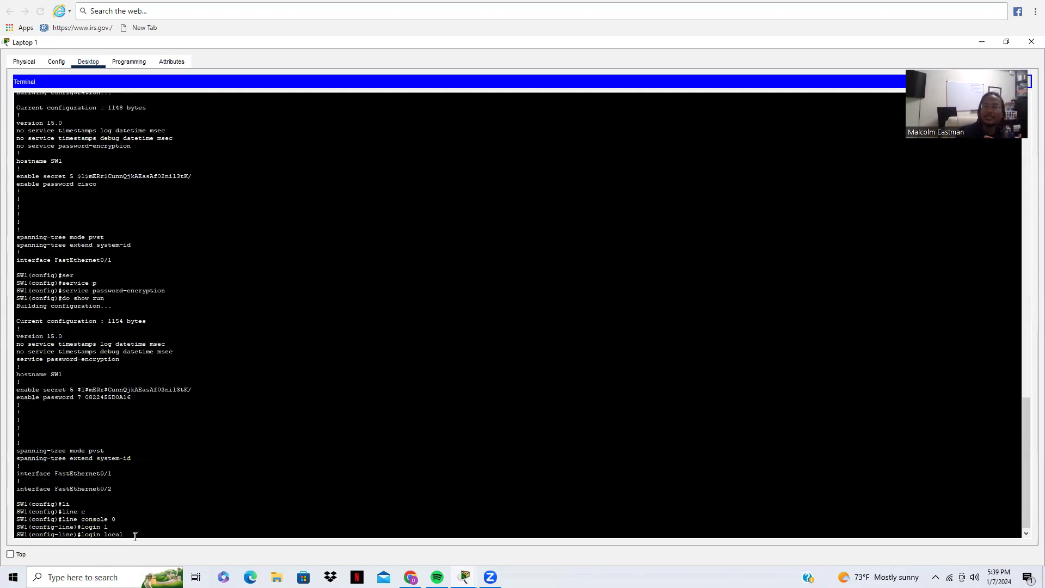
key(Return)
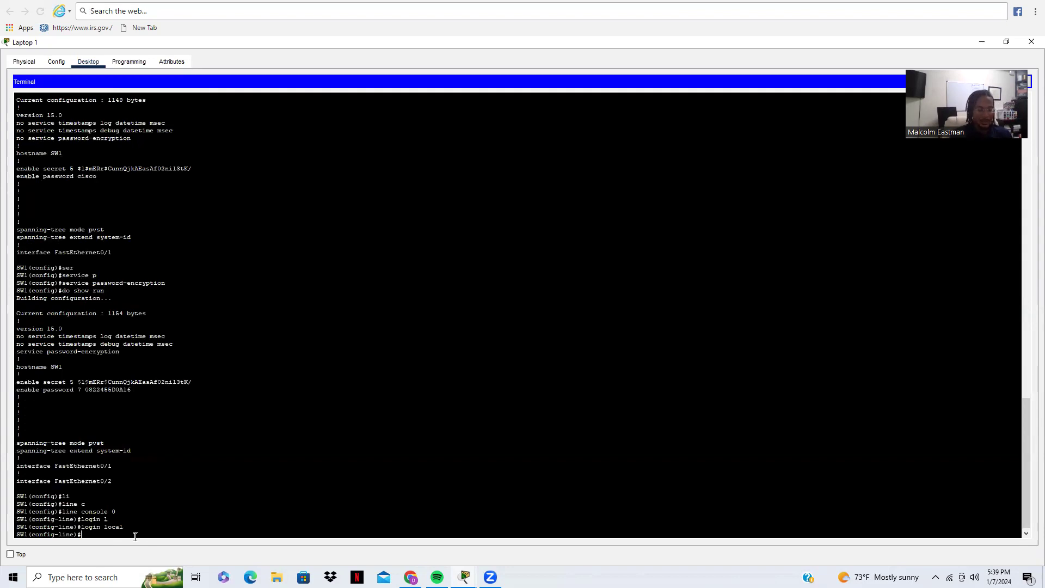
Step: Set a 5-minute exec-timeout on the console line and exit to global configuration
text(ex)
key(Tab)
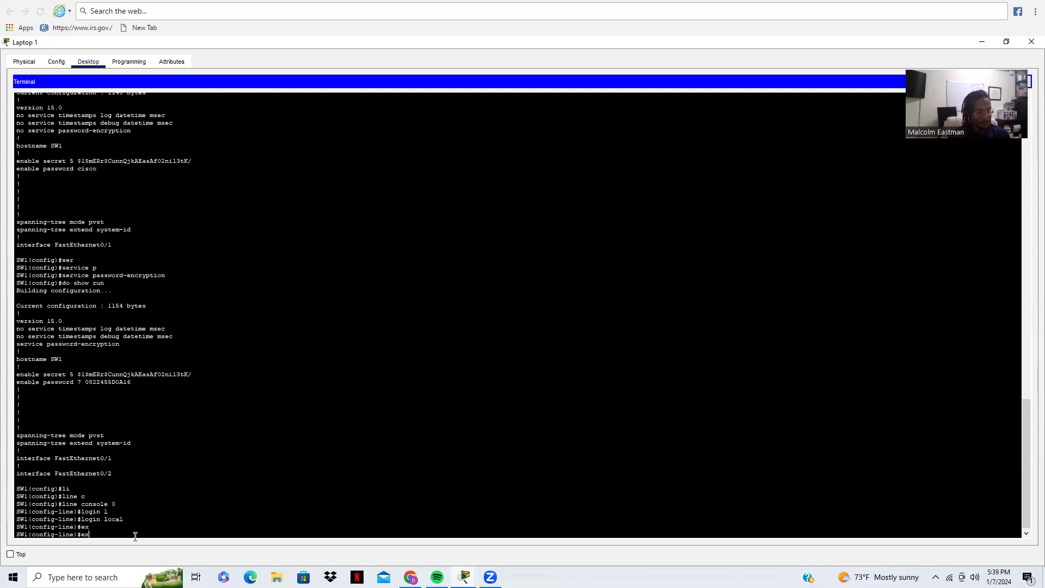
text(ec)
key(Tab)
text(-t)
key(Tab)
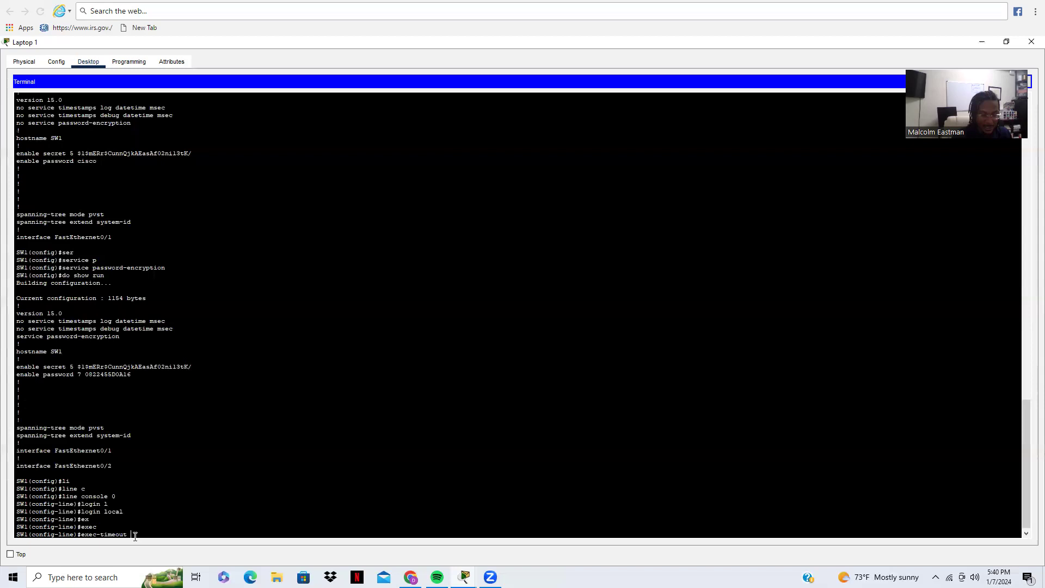
text(?)
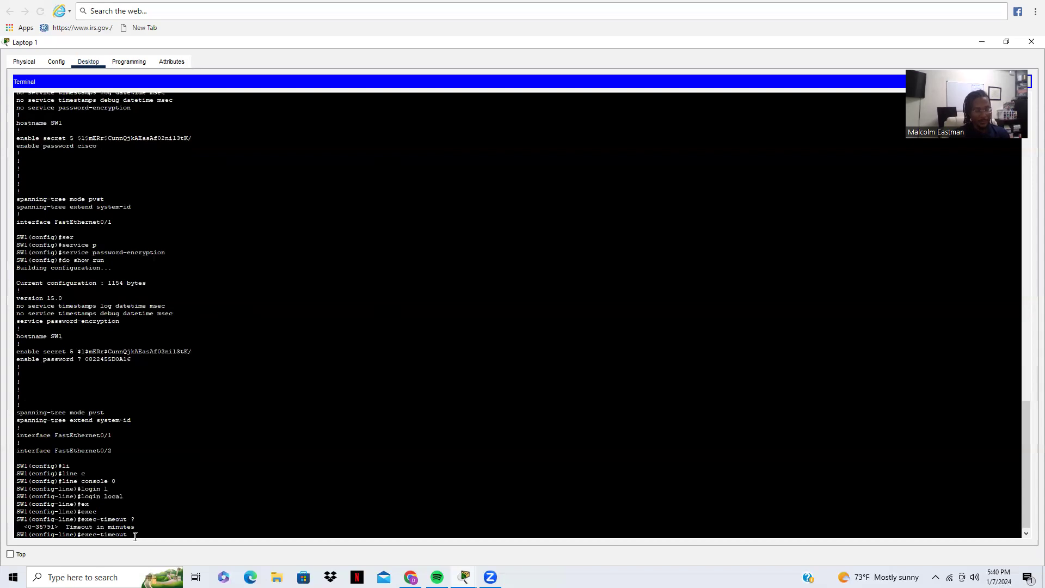
text(5)
key(Return)
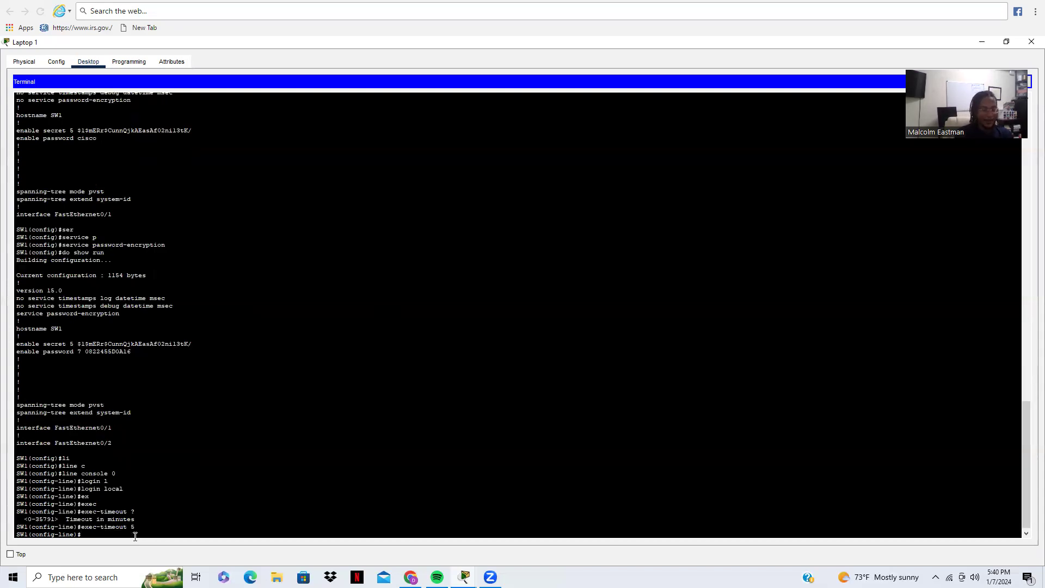
text(exi)
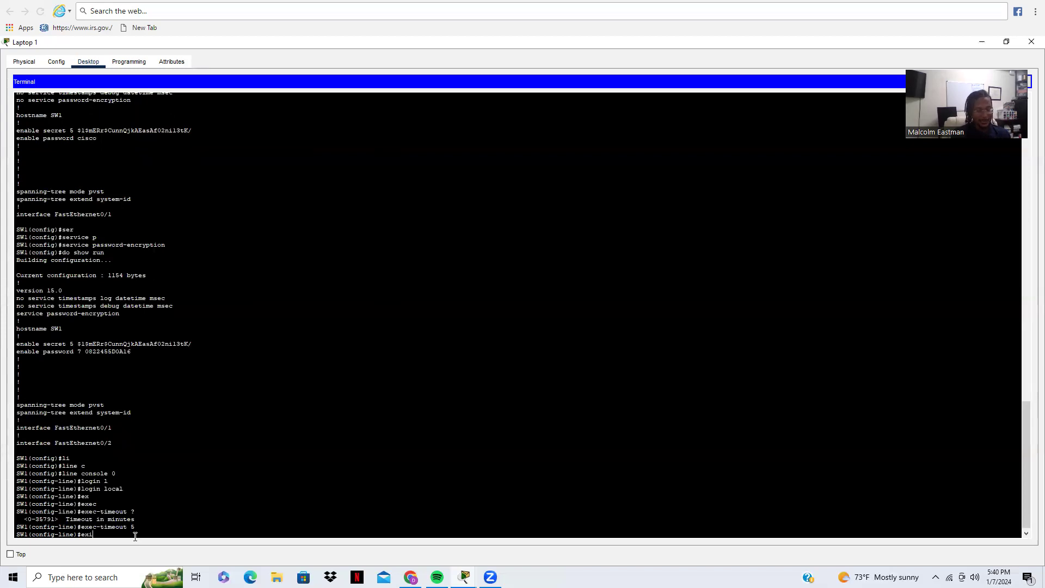
text(t)
key(Return)
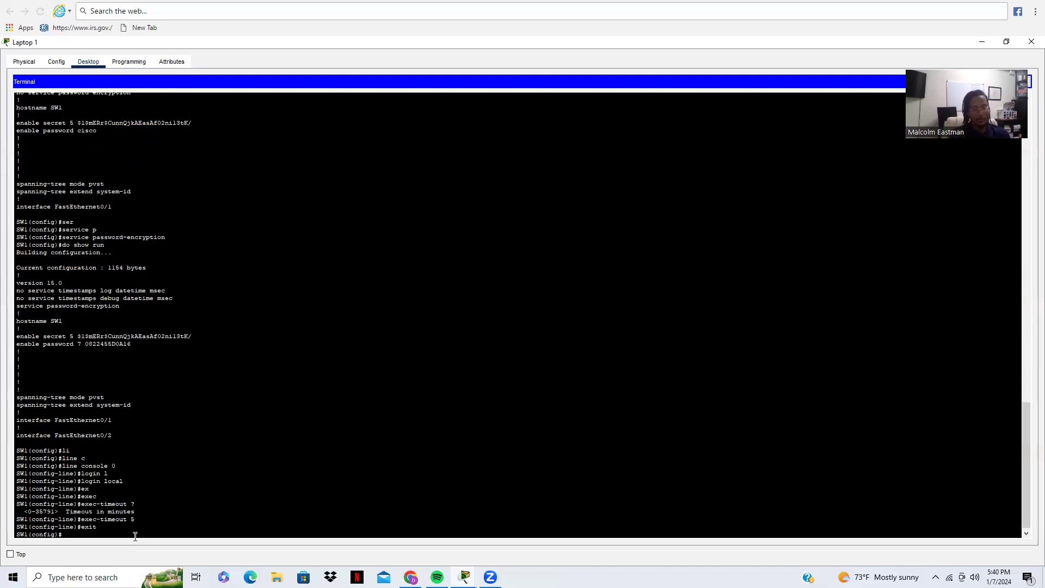
Step: Create a local user account by entering its username and password
text(user)
key(Tab)
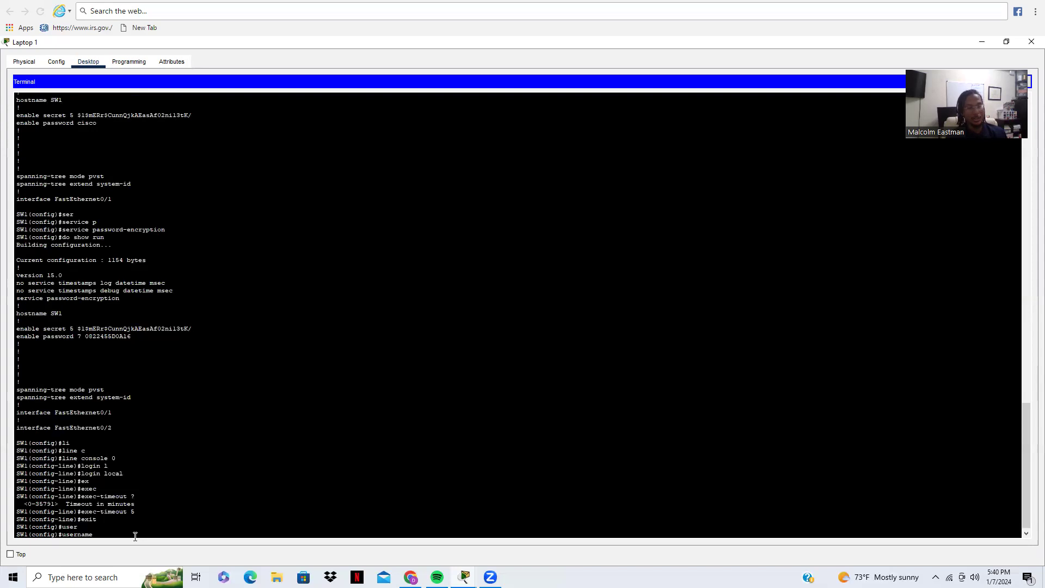
text(Ma)
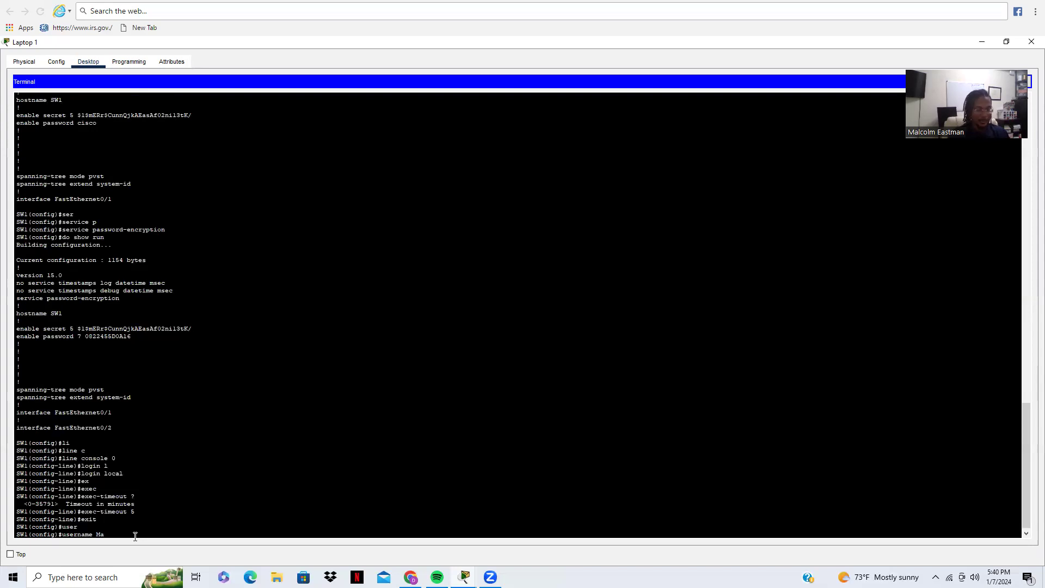
text(lcolm P)
key(Tab)
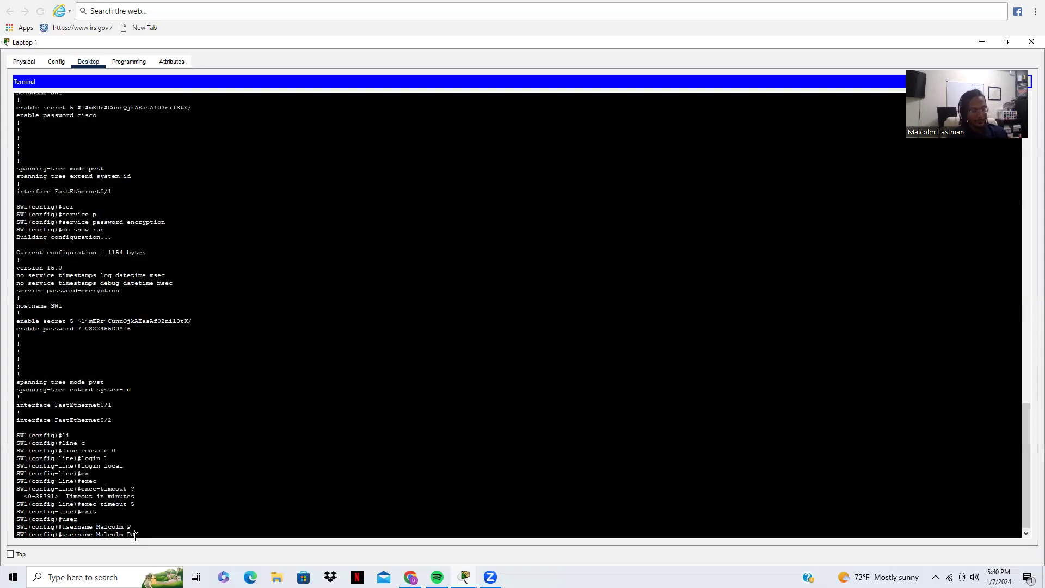
text(a)
key(Tab)
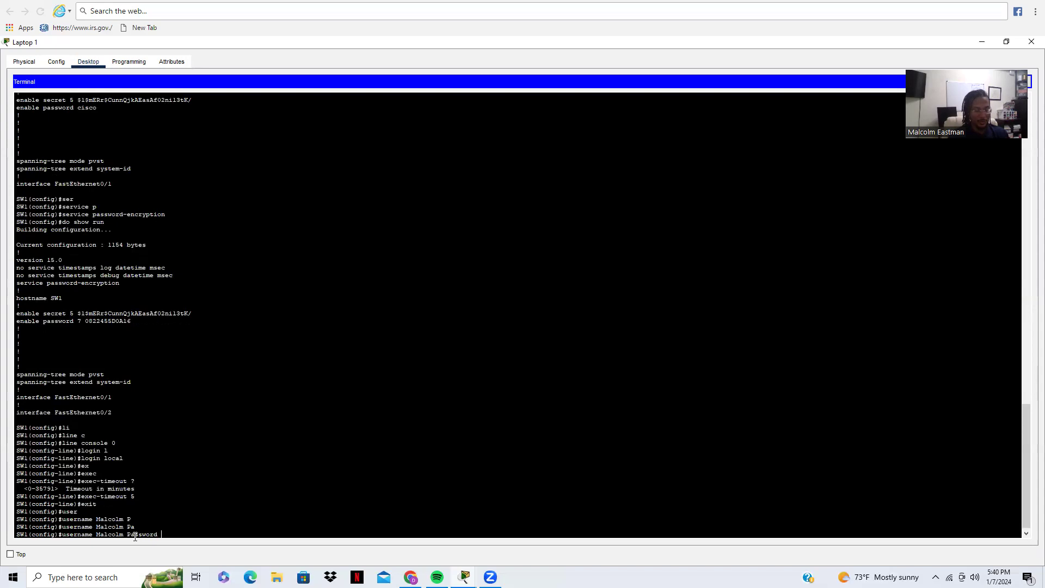
text(CCNA)
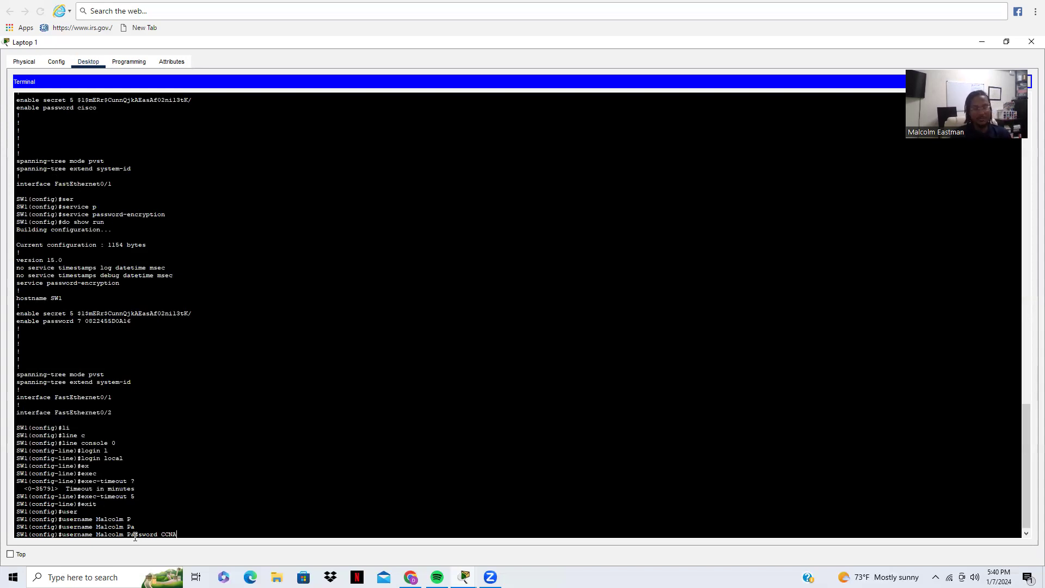
key(Return)
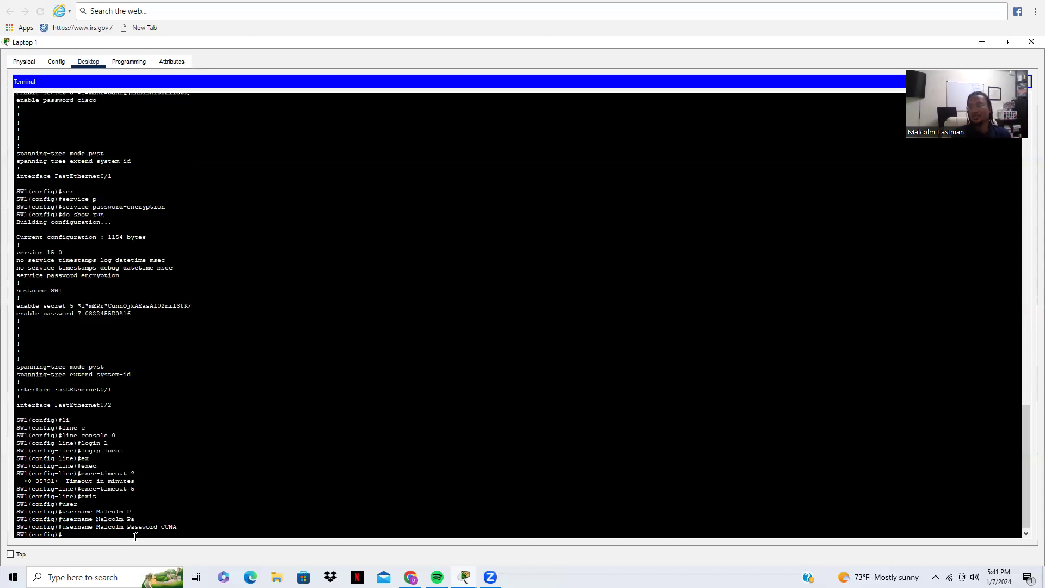
Step: Set SW1's default gateway to 10.10.10.1
text(ip)
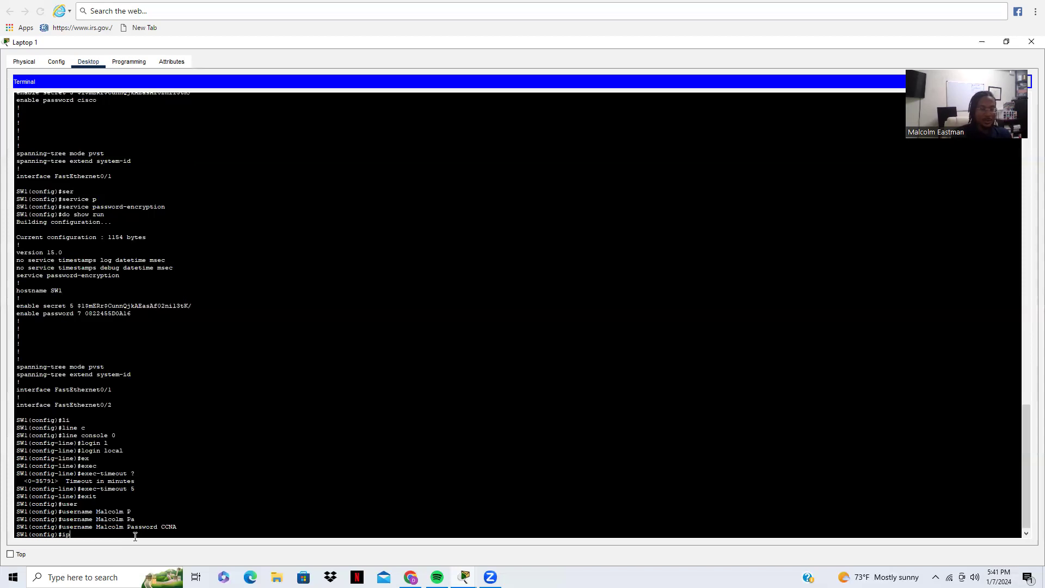
text( de)
key(Tab)
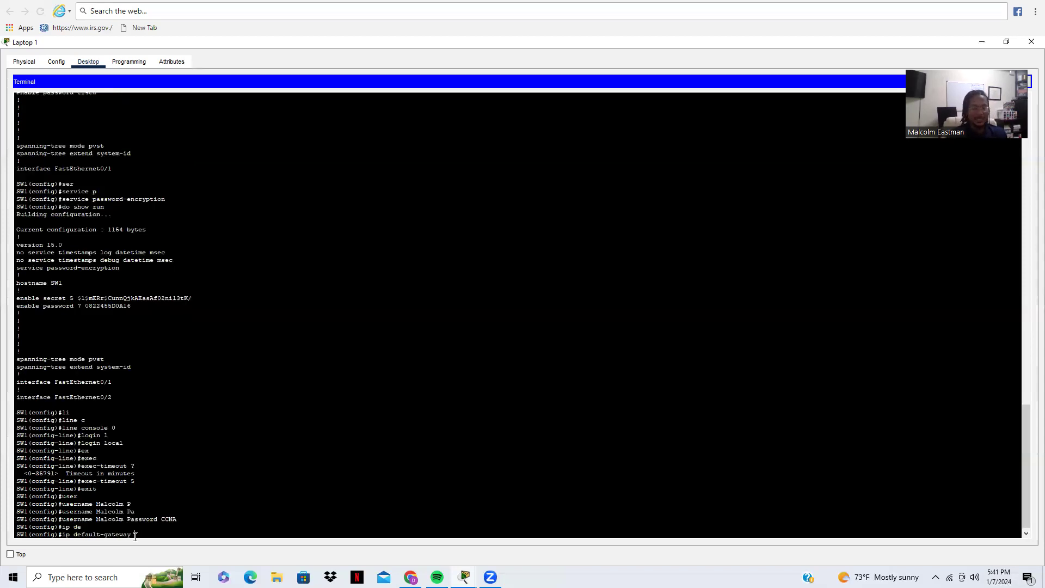
text(10.)
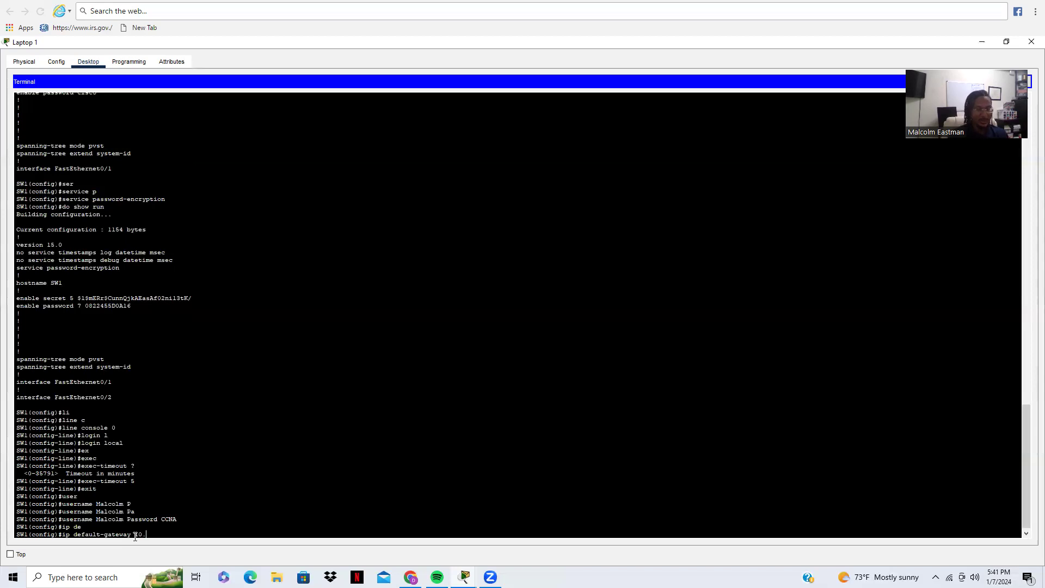
text(10.10.1)
key(Return)
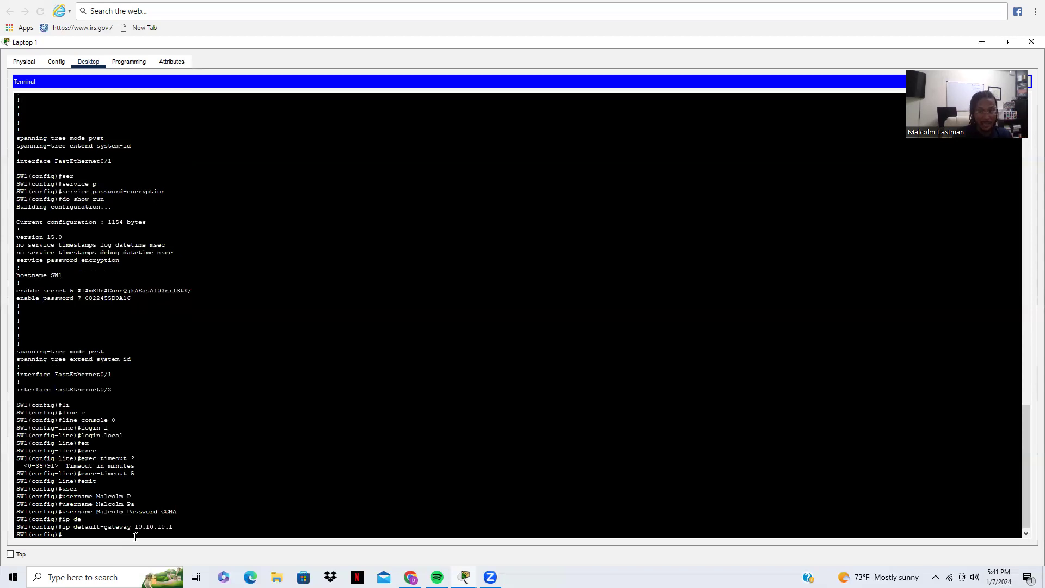
Step: Configure SW1's IP domain name with ip domain-name
text(i)
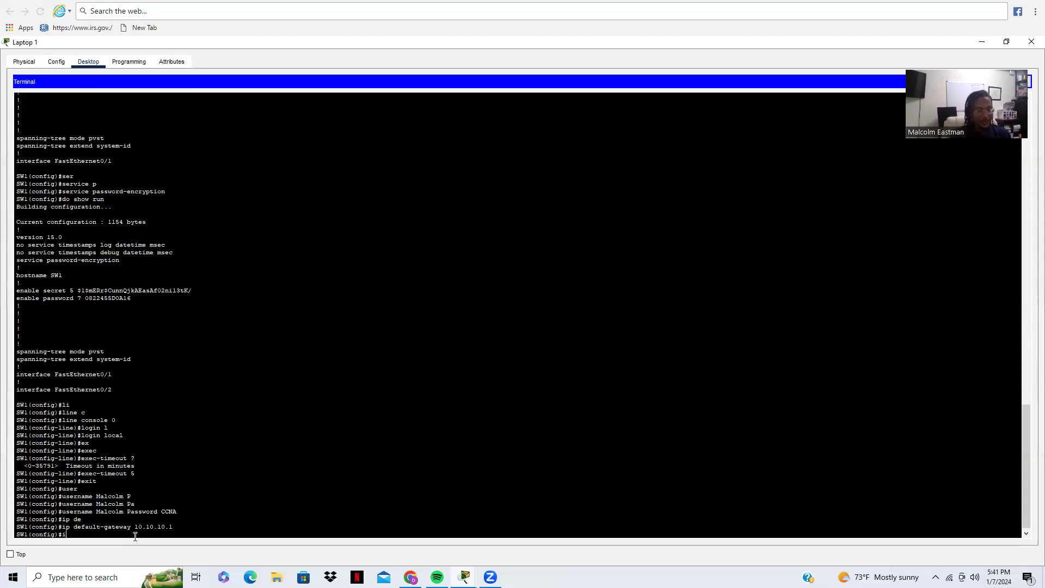
text(p domain)
key(BackSpace)
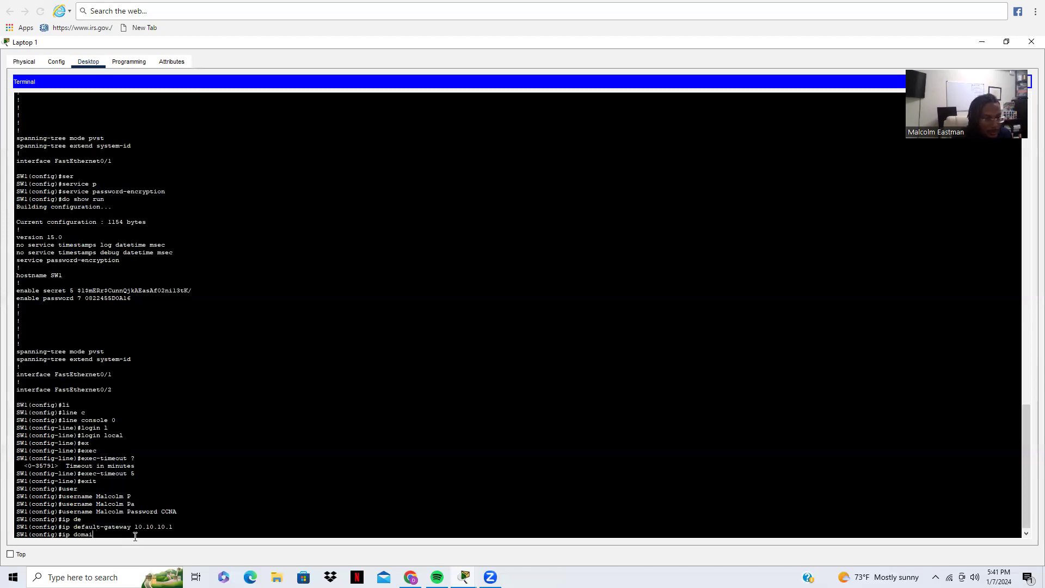
text(n-n)
key(Tab)
text(Ma)
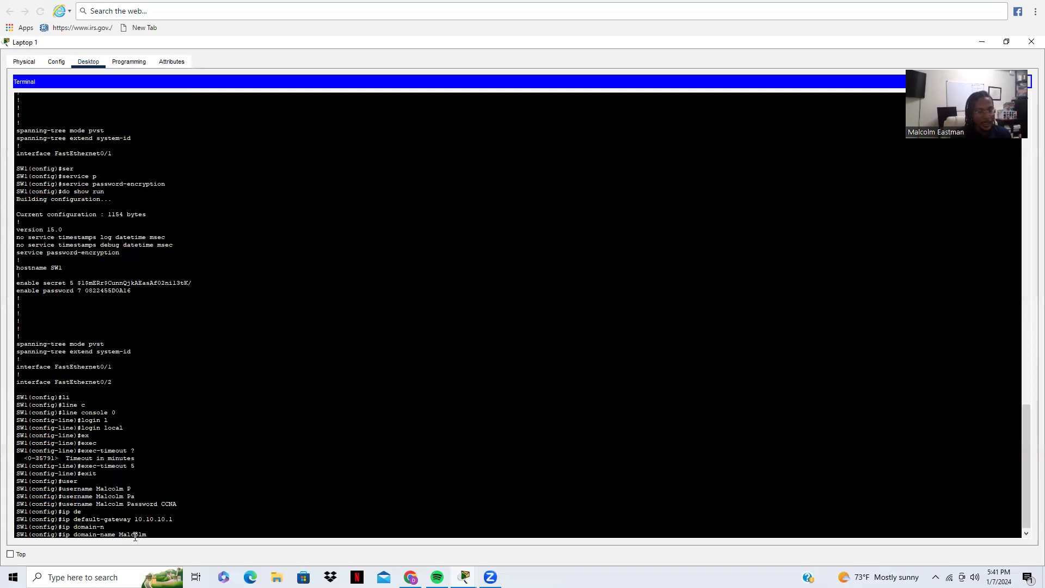
text(lcolm.com)
key(Return)
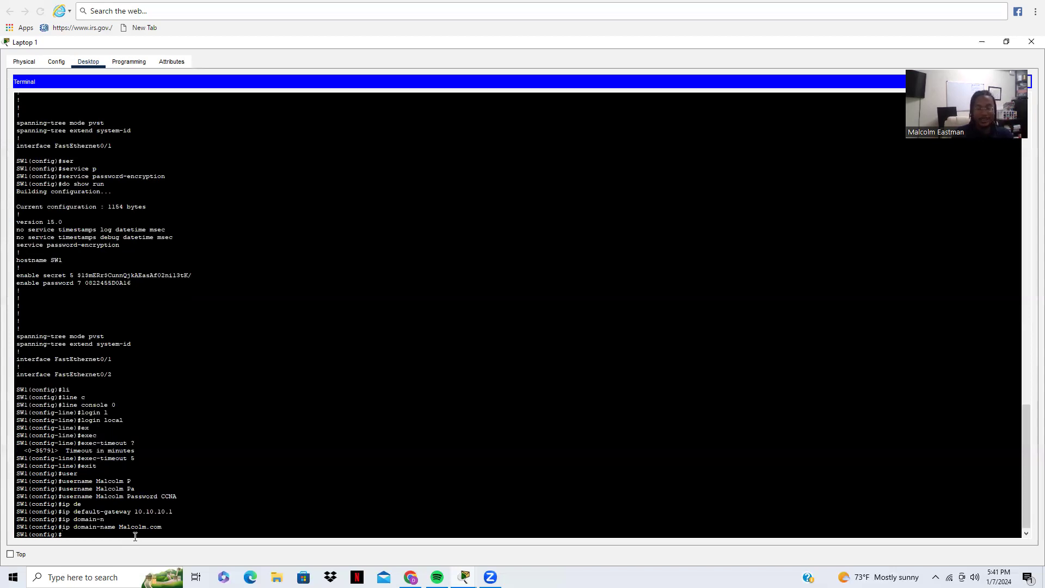
Step: Check the available line options with '?' and enter configuration for vty line 1
text(lin)
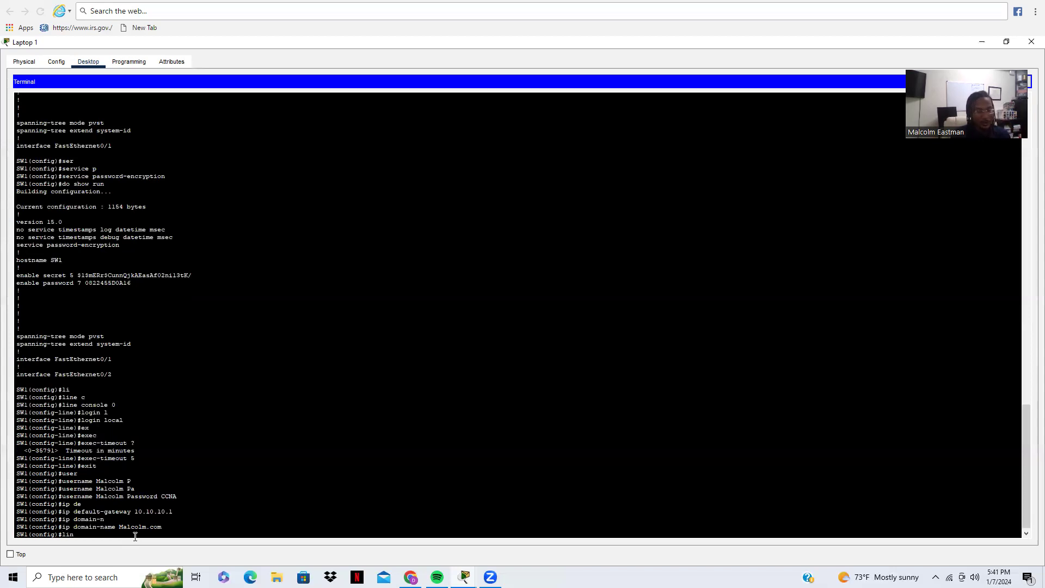
text(e vty)
key(BackSpace)
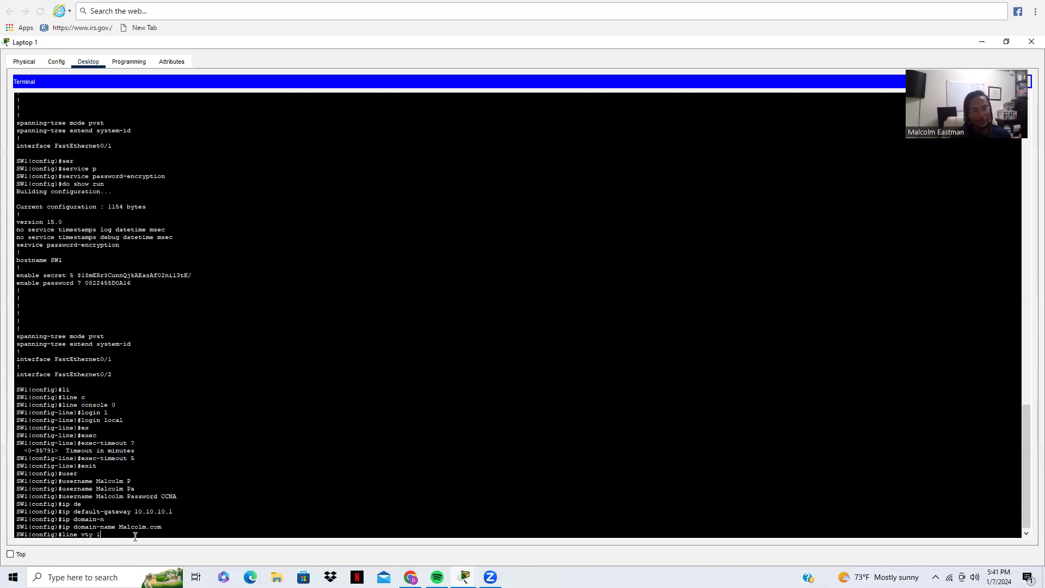
key(BackSpace)
key(BackSpace)
key(BackSpace)
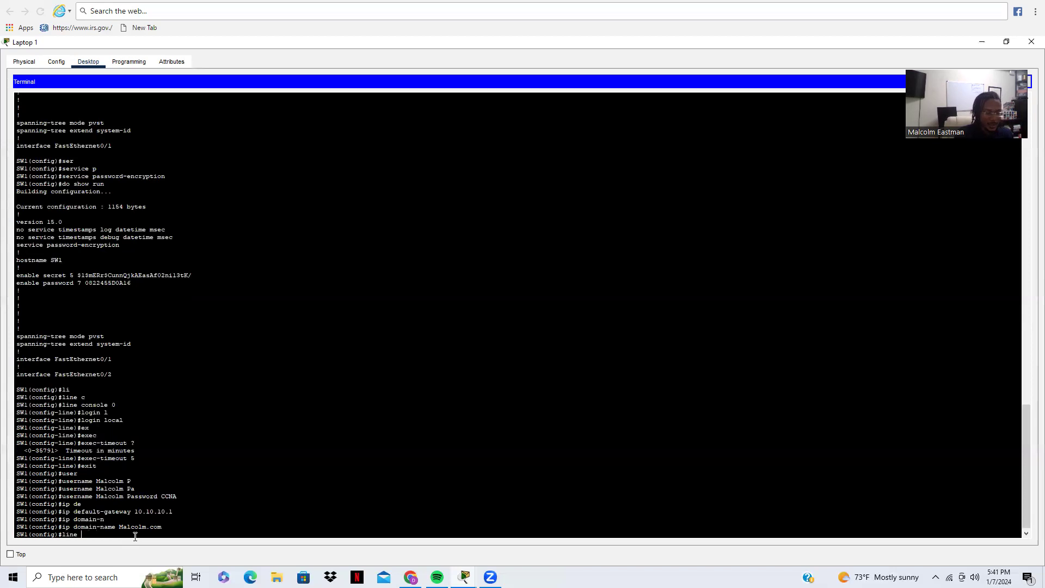
text(?)
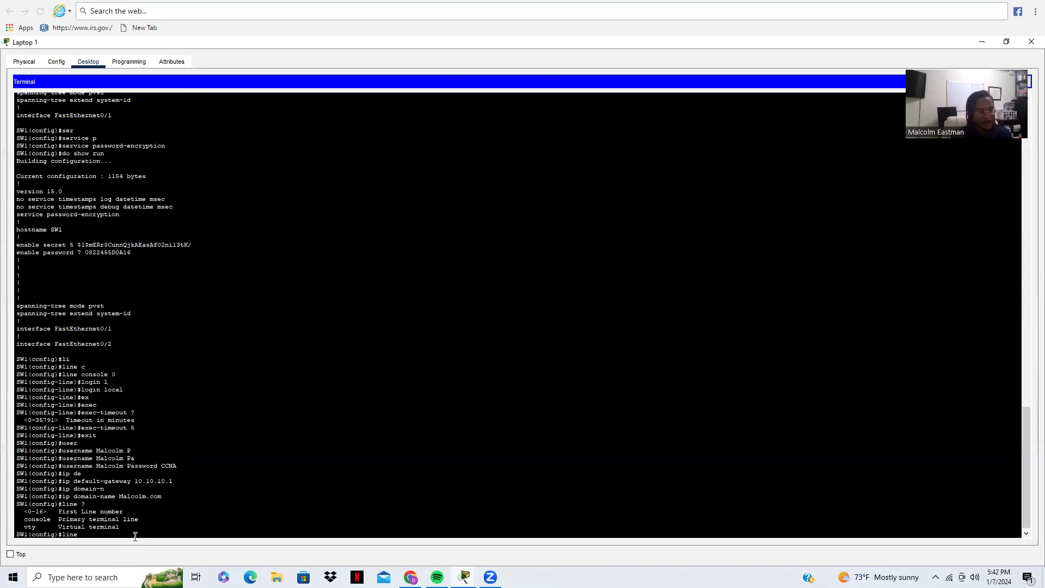
text(vty 1)
key(Return)
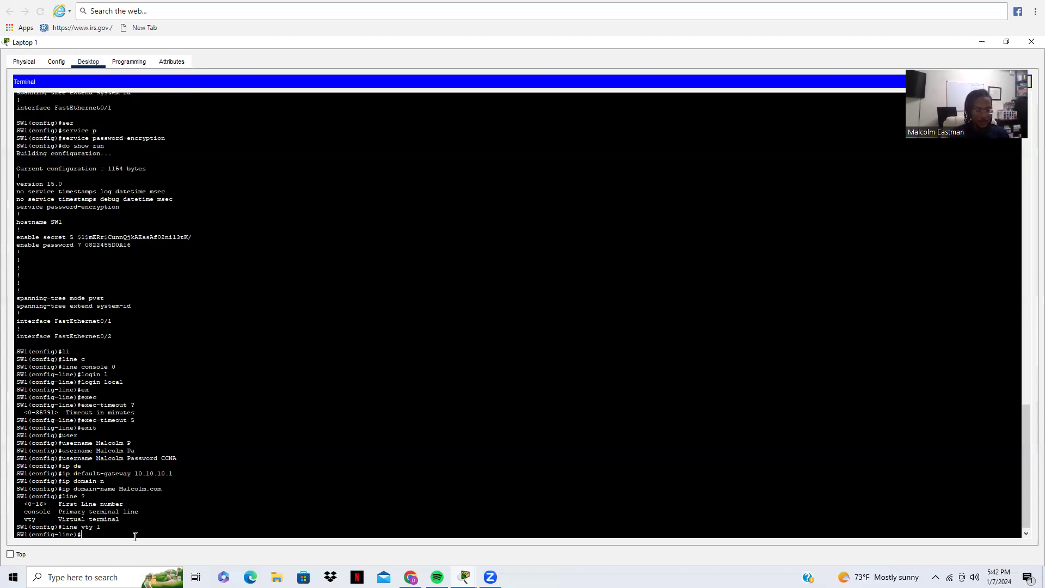
Step: Require local user login on vty line 1, correcting the misspelt 'login loacl' command
text(login loacl)
key(Return)
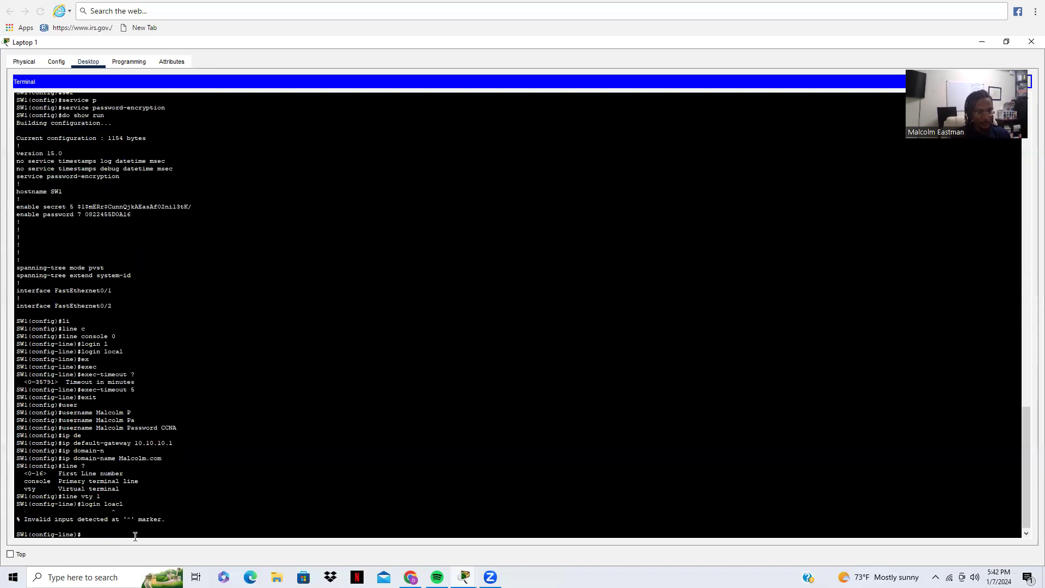
key(Up)
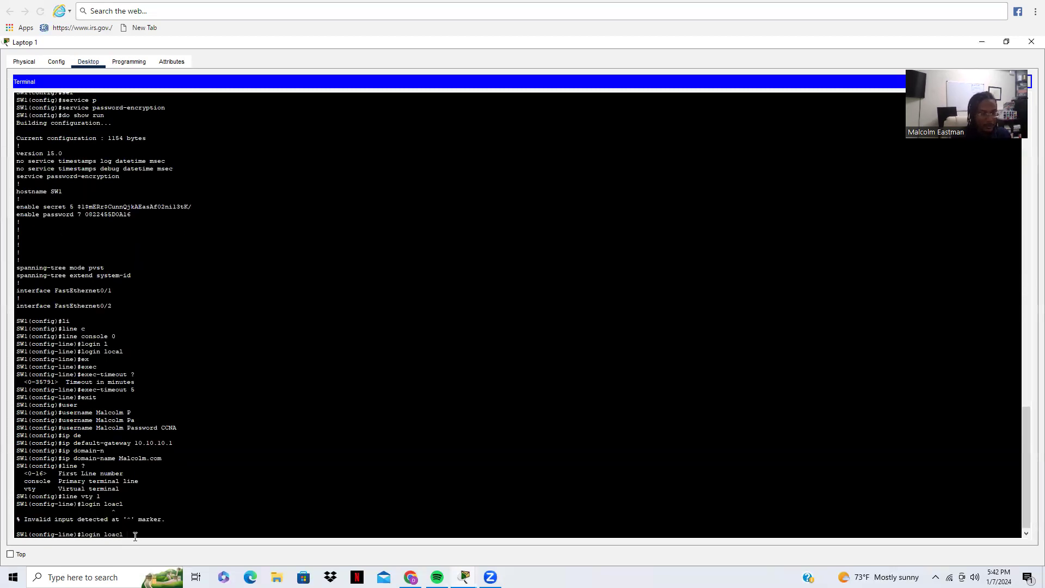
key(BackSpace)
key(BackSpace)
key(BackSpace)
text(cal)
key(Return)
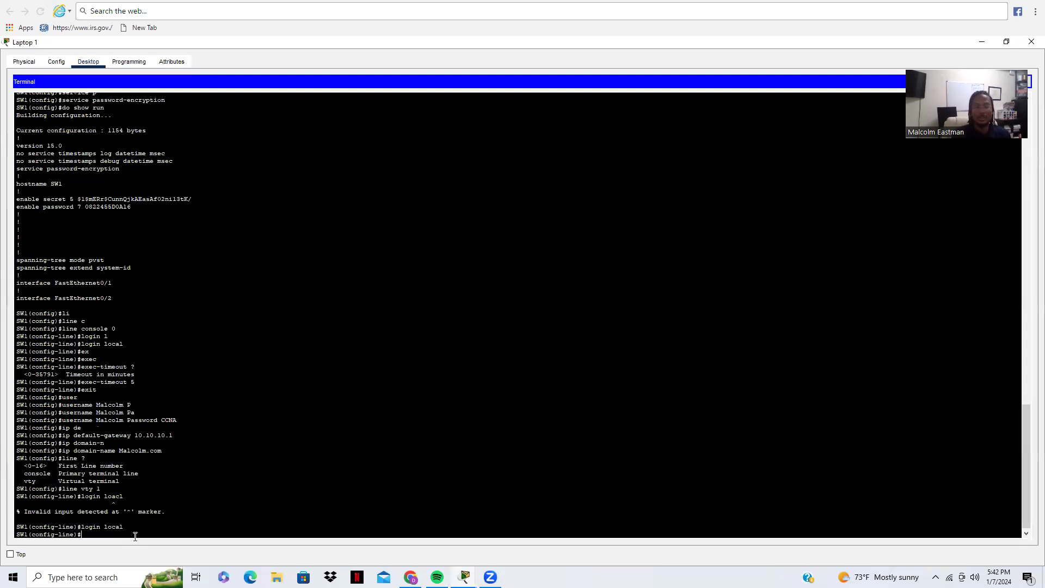
Step: Set the vty line's exec-timeout to 5 minutes
text(e)
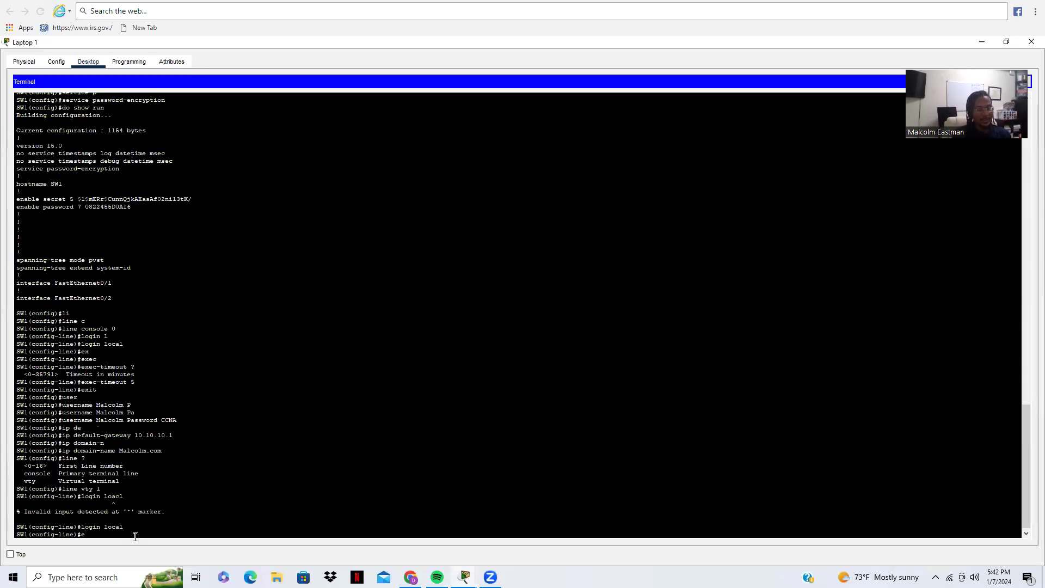
text(xec)
key(Tab)
text(-t)
key(Tab)
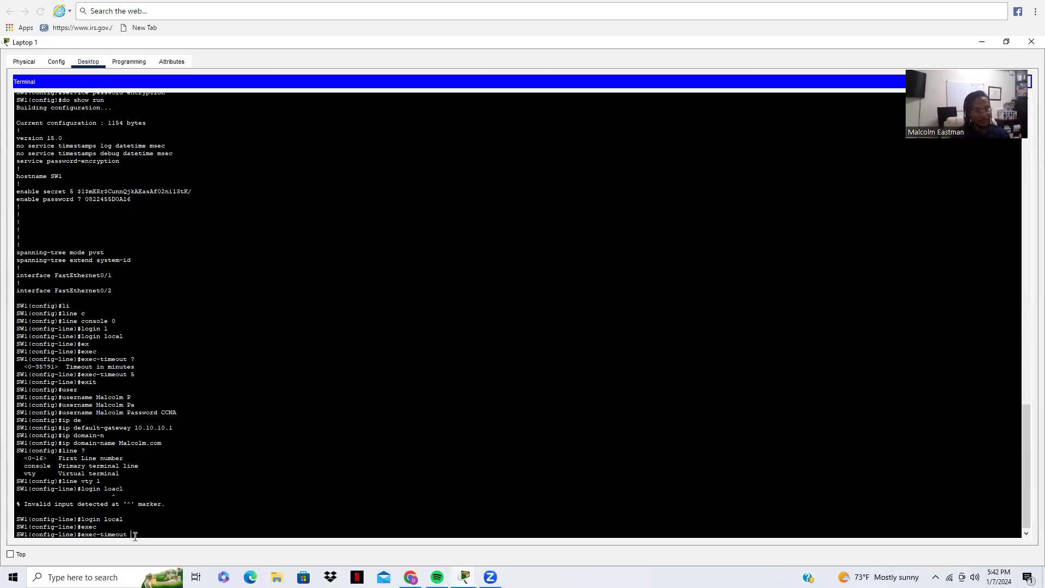
text(5)
key(Return)
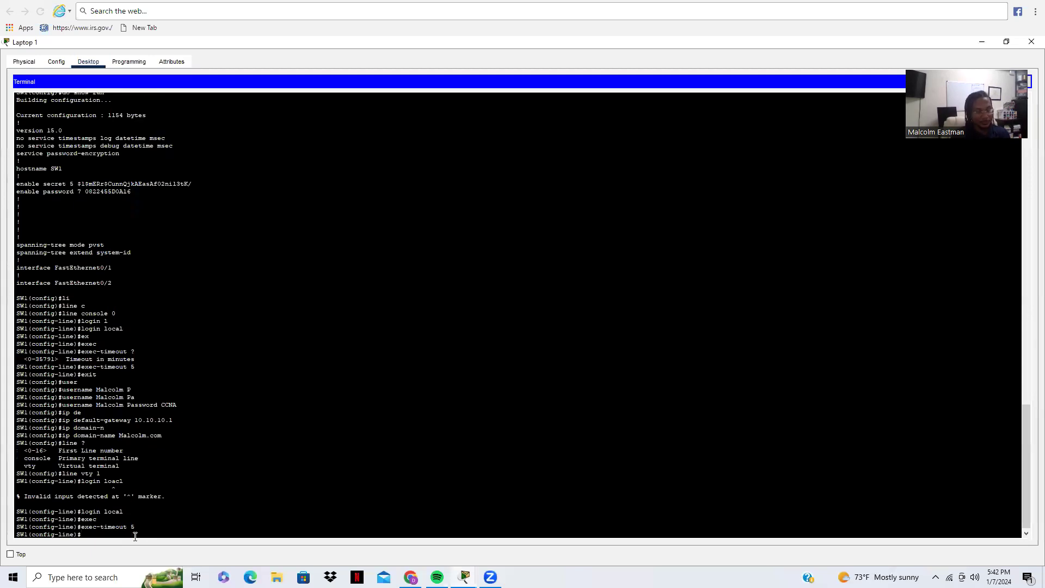